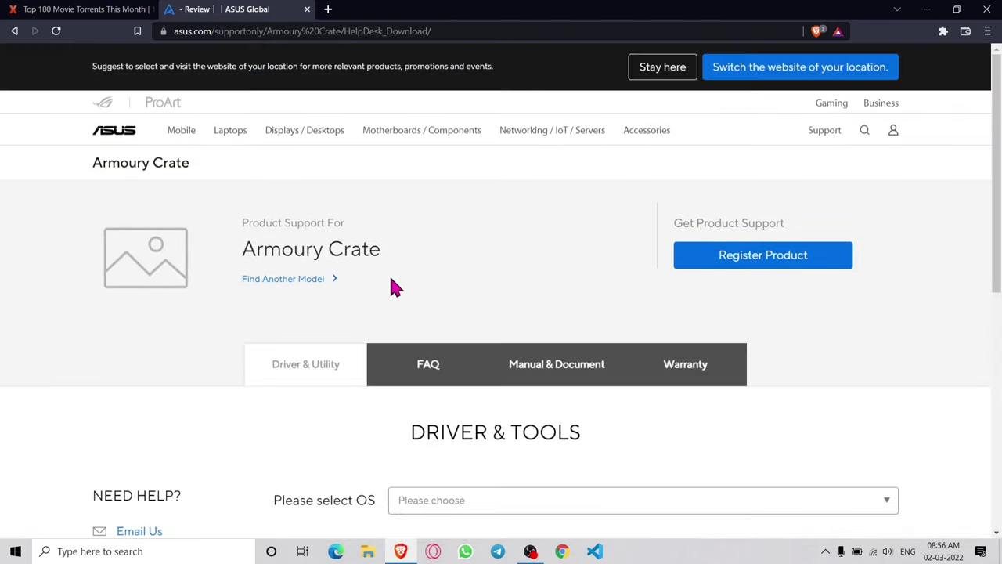
Select Windows 10 64-bit as the operating system for the Armoury Crate drivers and tools
{"action": "scroll", "coordinate": [396, 288], "scroll_direction": "down", "scroll_amount": 3}
{"action": "left_click", "coordinate": [459, 304]}
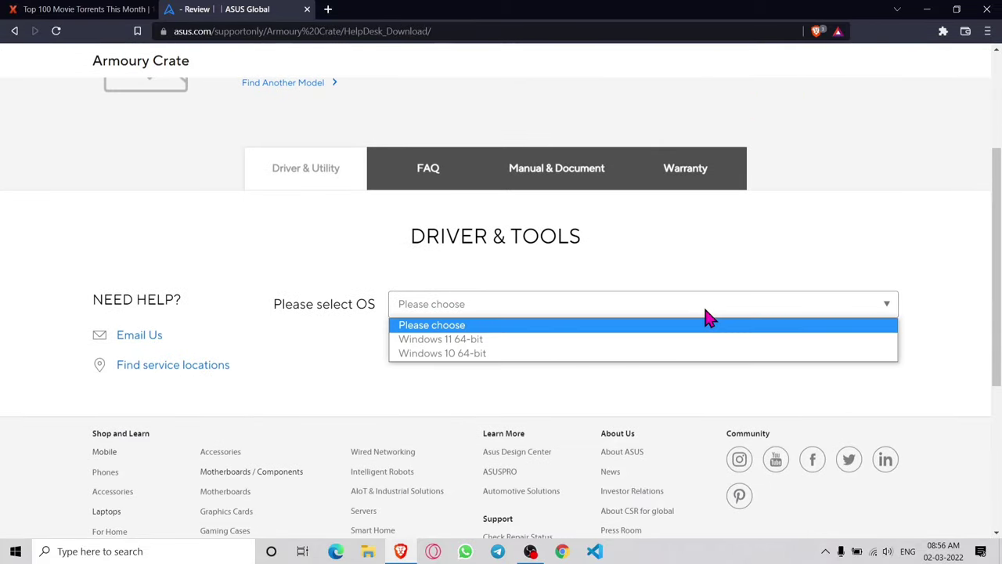
{"action": "left_click", "coordinate": [595, 350]}
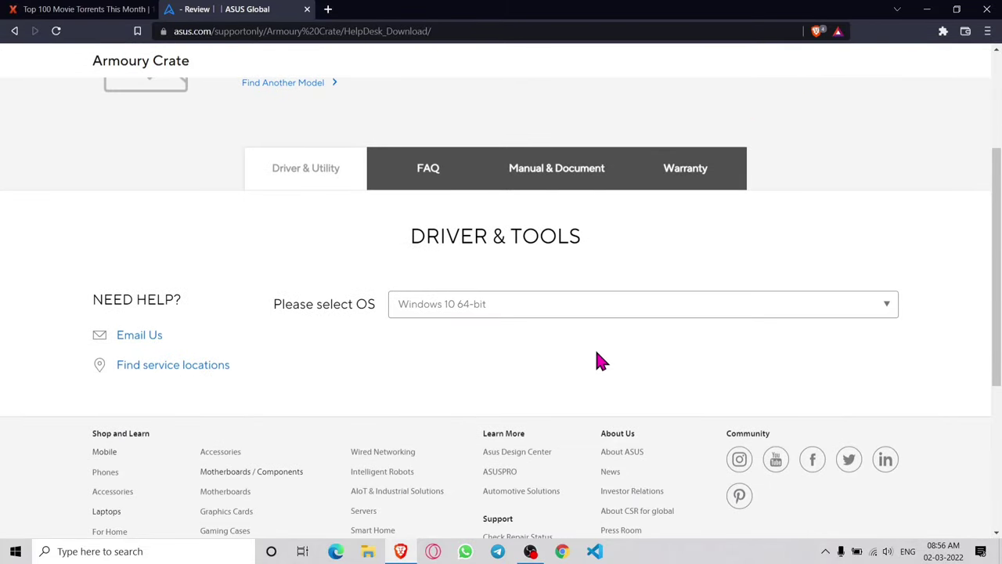
{"action": "scroll", "coordinate": [596, 353], "scroll_direction": "down", "scroll_amount": 1}
{"action": "left_click", "coordinate": [593, 373]}
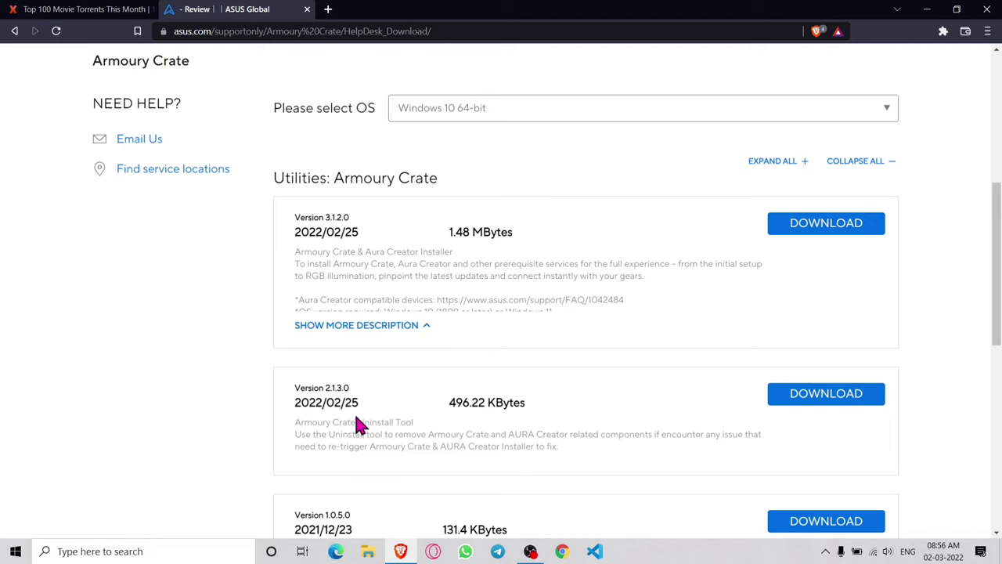
Download the Armoury Crate Uninstall Tool version 2.1.3.0, keeping the existing file if it is complete, and dismiss the download dialog
{"action": "left_click_drag", "start_coordinate": [414, 422], "coordinate": [294, 422]}
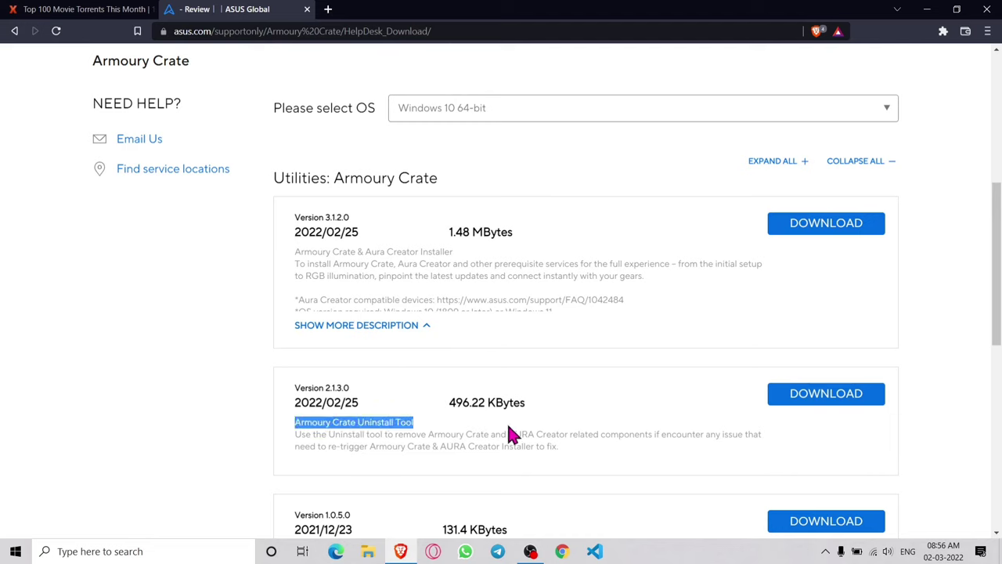
{"action": "left_click", "coordinate": [809, 401]}
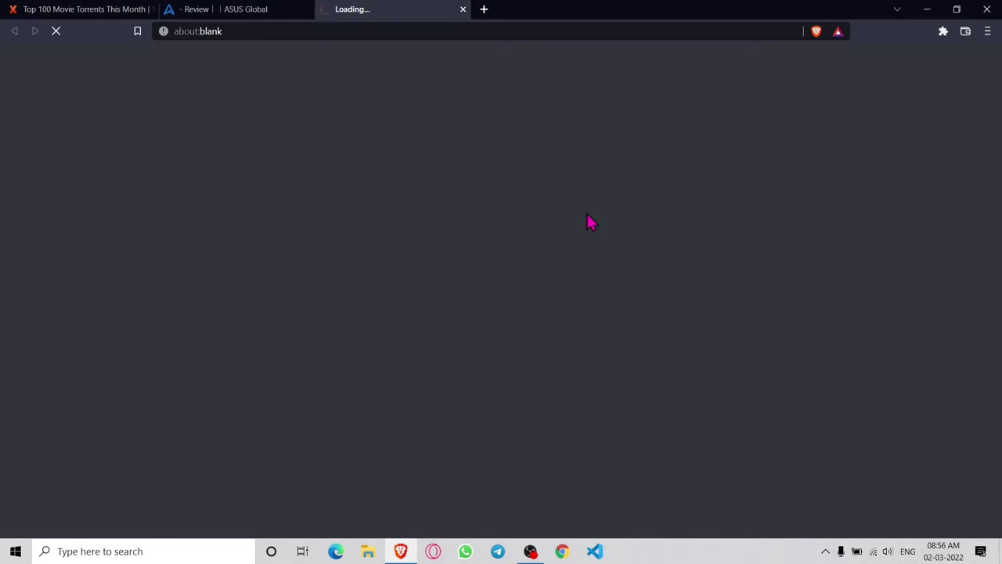
{"action": "left_click", "coordinate": [290, 8]}
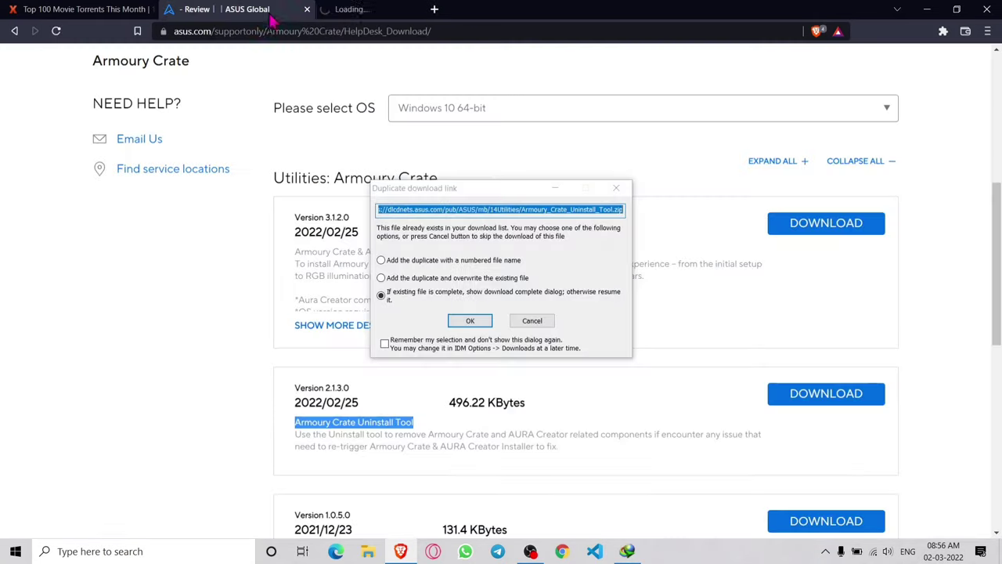
{"action": "left_click", "coordinate": [473, 321]}
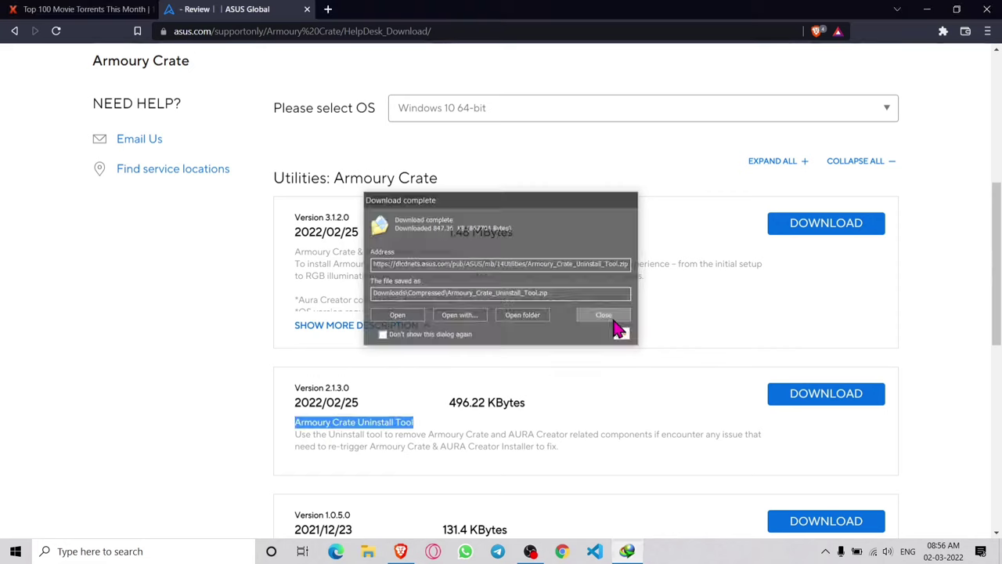
{"action": "left_click", "coordinate": [614, 319]}
Download the Armoury Crate & Aura Creator Installer version 3.1.2.0, accepting the default duplicate handling, and dismiss the download dialog
{"action": "left_click", "coordinate": [456, 253]}
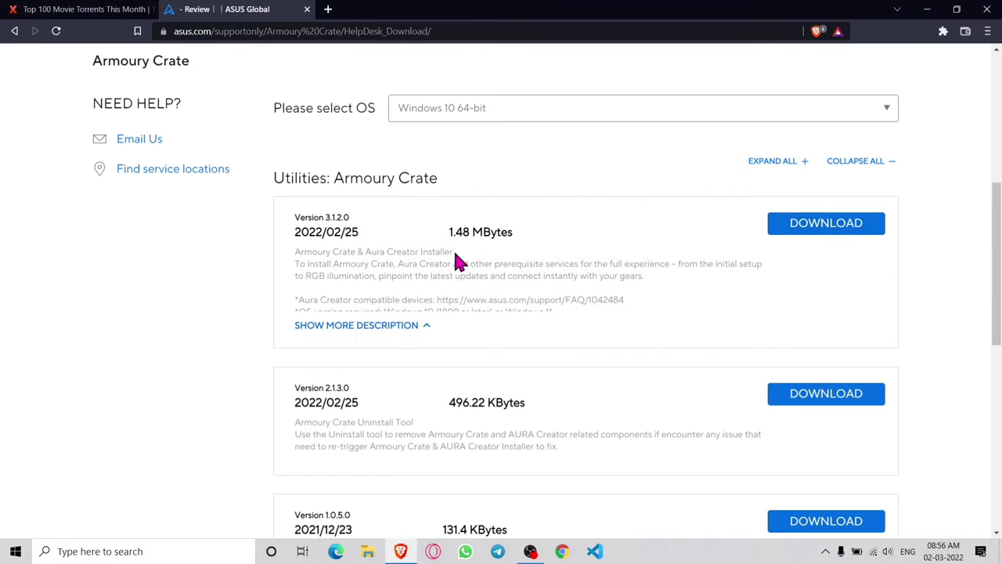
{"action": "left_click", "coordinate": [823, 224]}
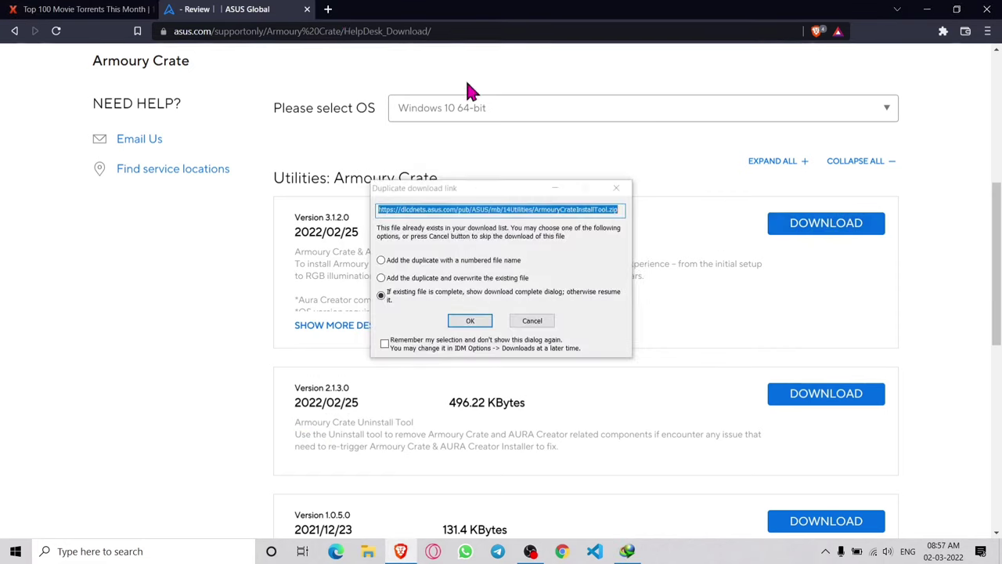
{"action": "left_click", "coordinate": [467, 321]}
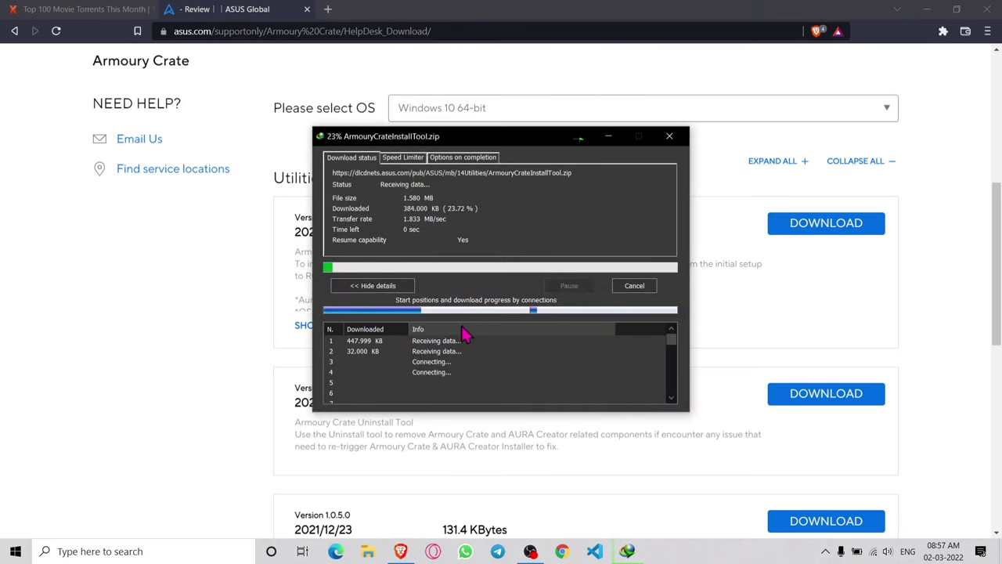
{"action": "left_click", "coordinate": [614, 320]}
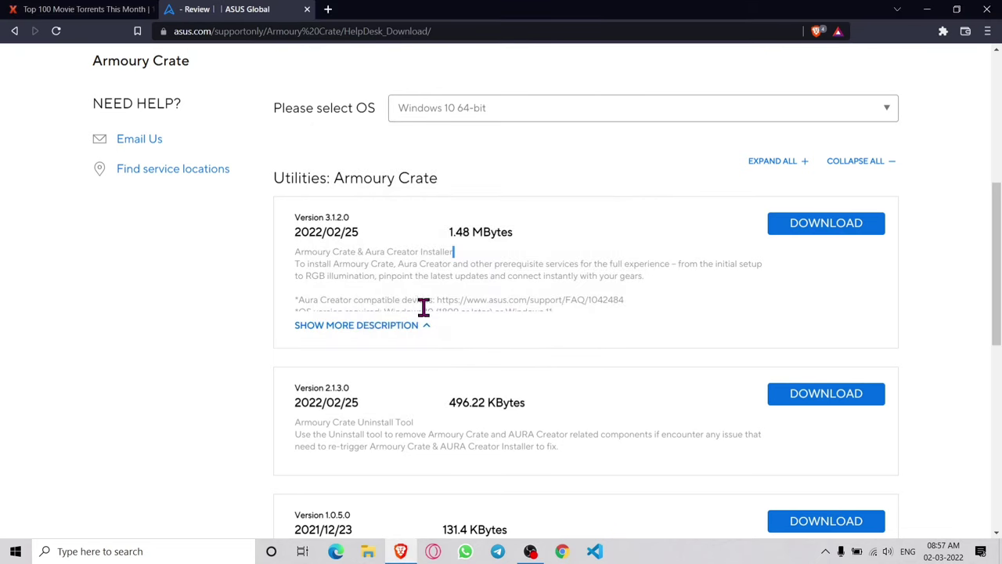
Expand the installer's full description and check which operating system version it requires
{"action": "left_click", "coordinate": [407, 327]}
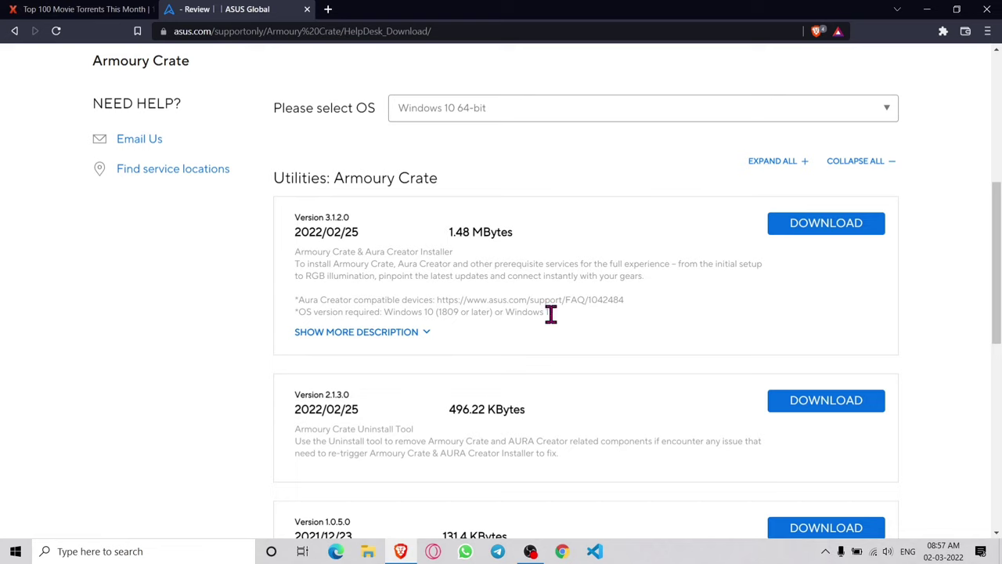
{"action": "left_click_drag", "start_coordinate": [551, 313], "coordinate": [383, 314]}
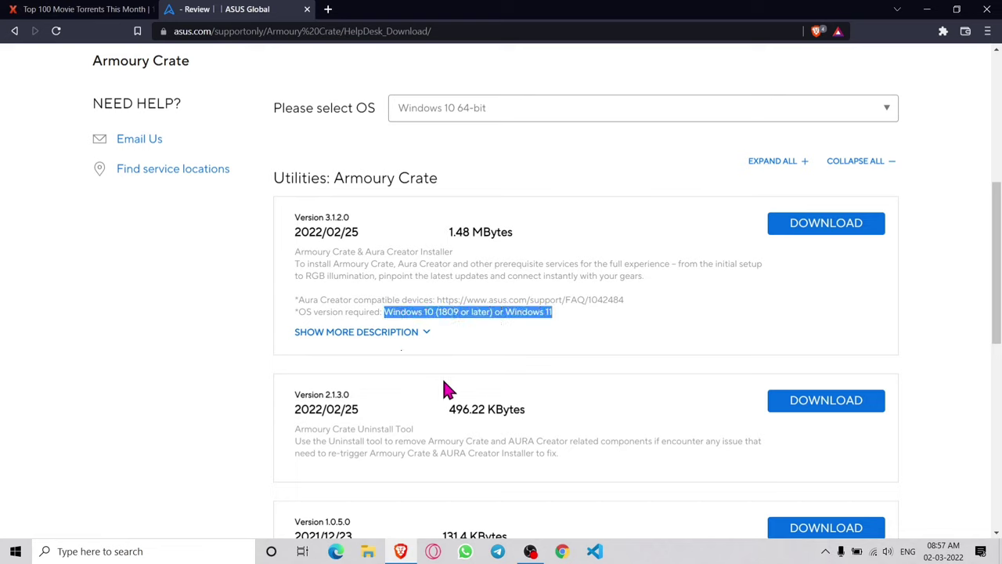
{"action": "left_click", "coordinate": [203, 374]}
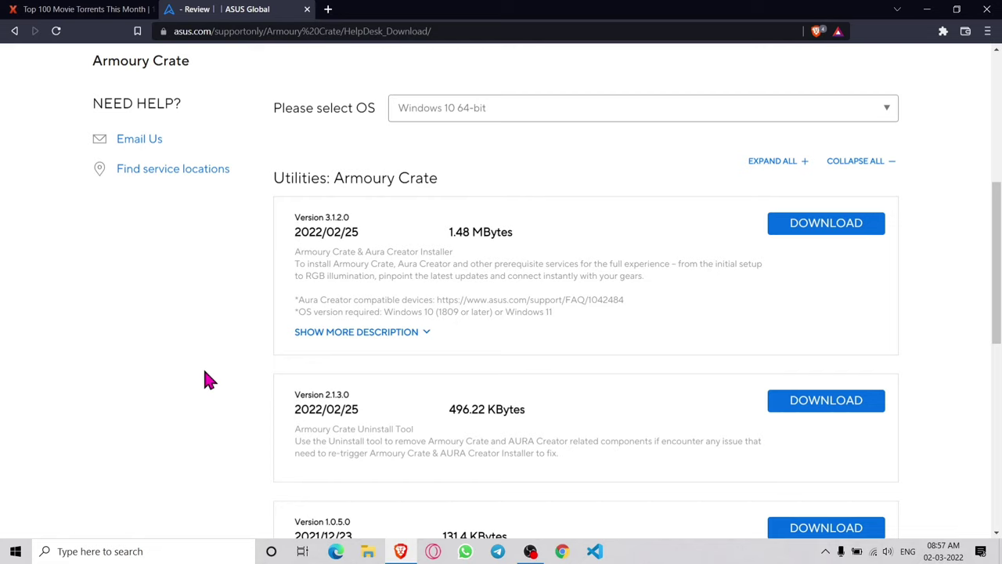
Close the browser and open the Compressed folder inside Downloads in File Explorer
{"action": "left_click", "coordinate": [988, 9]}
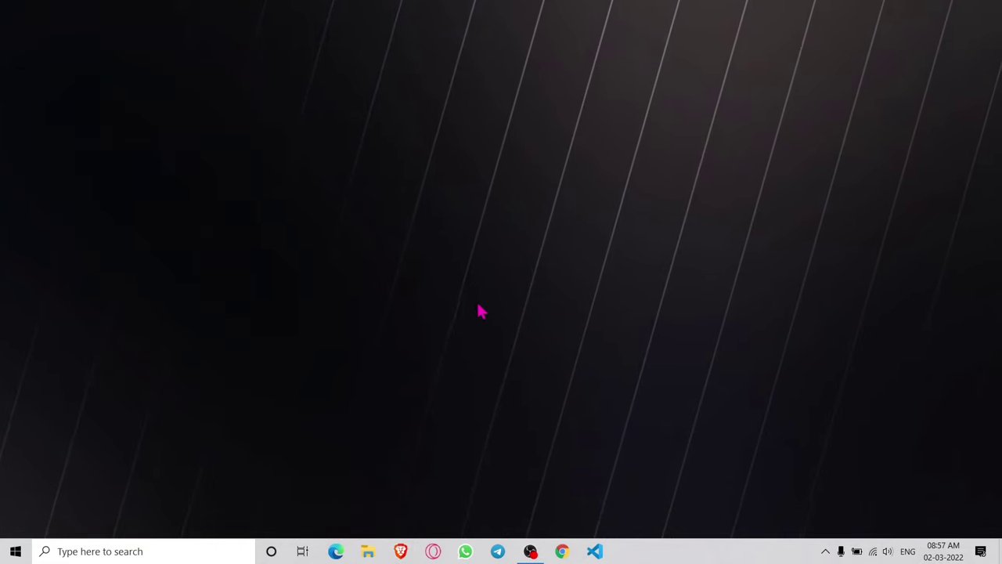
{"action": "left_click", "coordinate": [368, 551]}
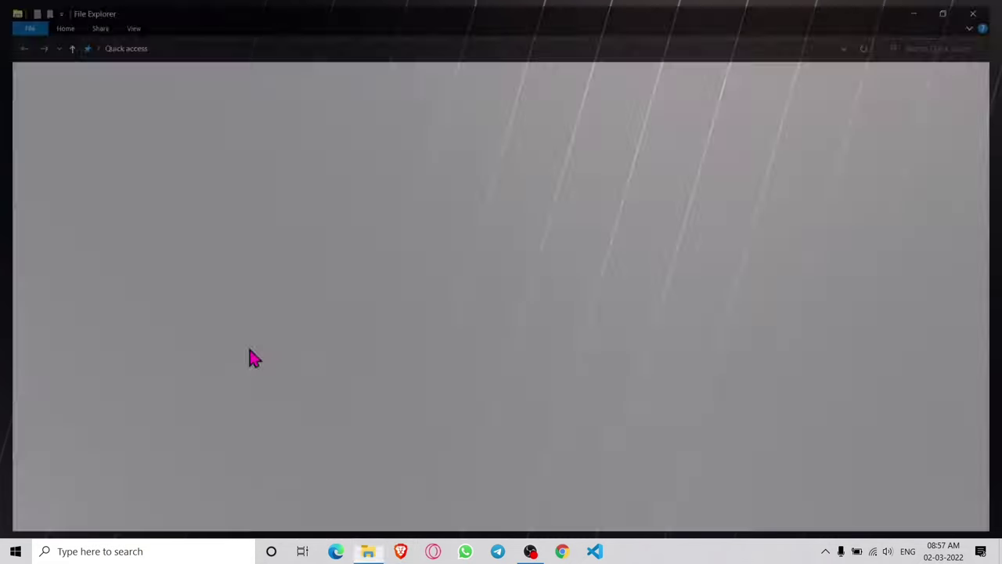
{"action": "left_click", "coordinate": [58, 107]}
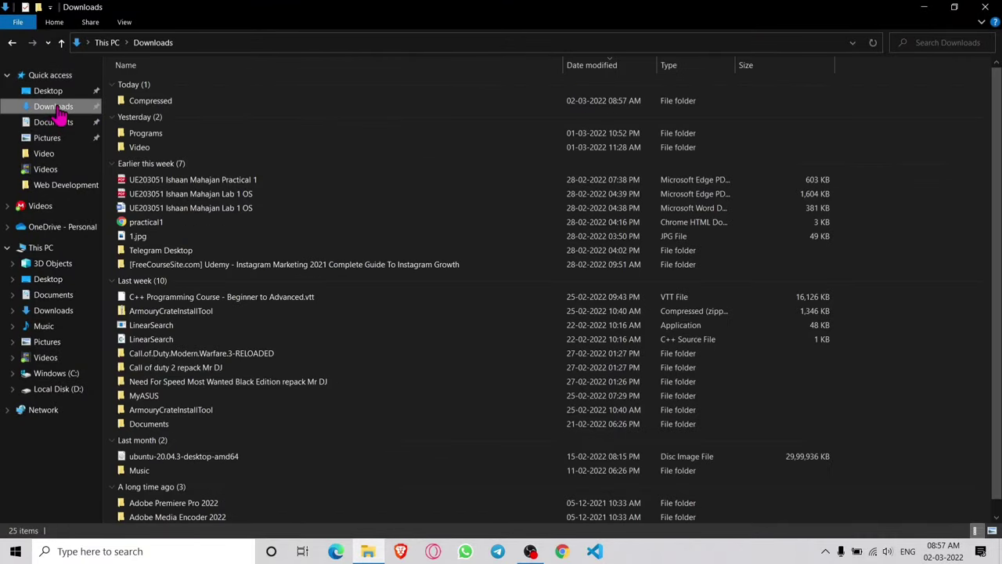
{"action": "double_click", "coordinate": [170, 102]}
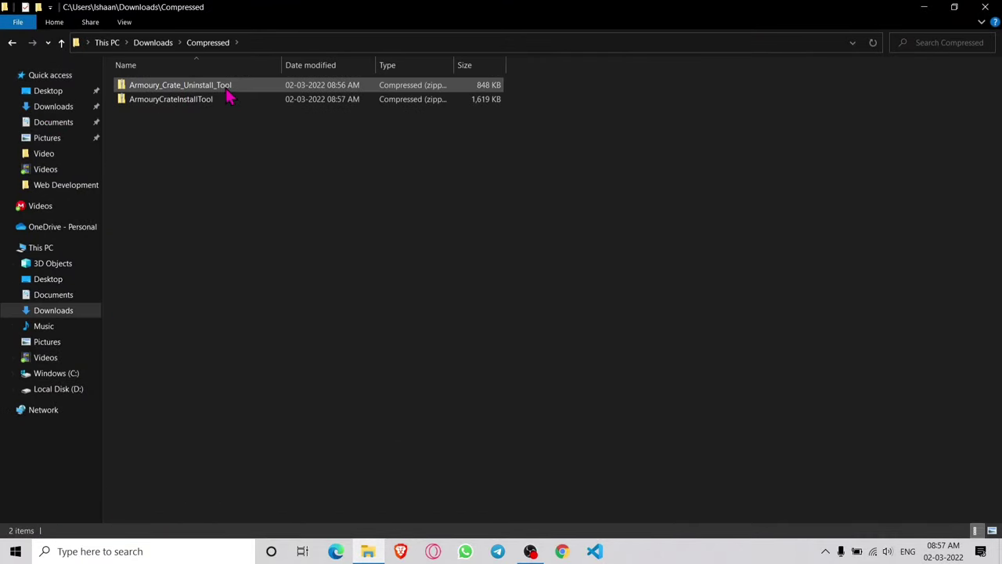
Extract both the Armoury_Crate_Uninstall_Tool and ArmouryCrateInstallTool archives into their own separate folders with 7-Zip
{"action": "left_click", "coordinate": [235, 91]}
{"action": "left_click_drag", "start_coordinate": [215, 115], "coordinate": [233, 92]}
{"action": "right_click", "coordinate": [232, 93]}
{"action": "mouse_move", "coordinate": [198, 163]}
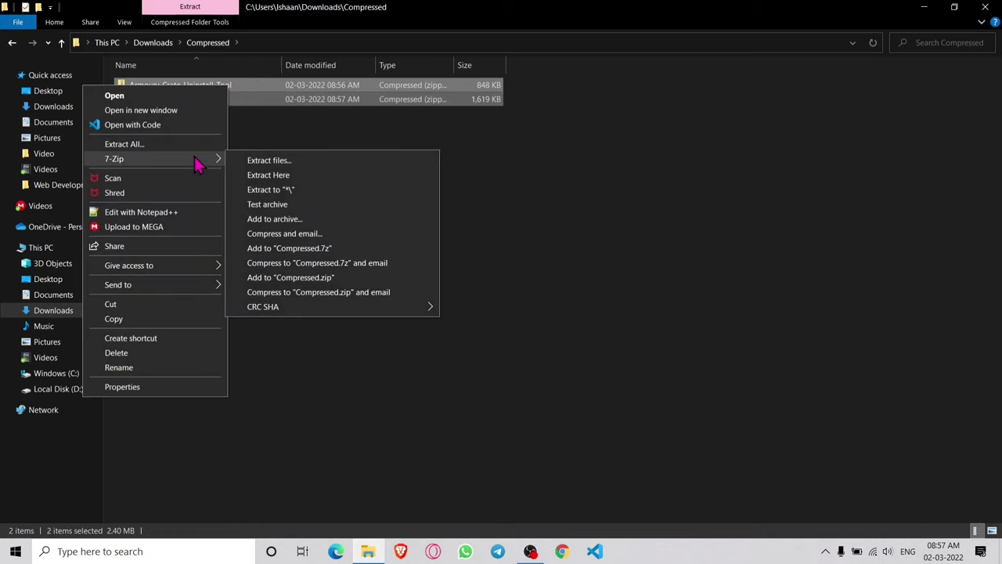
{"action": "left_click", "coordinate": [291, 194]}
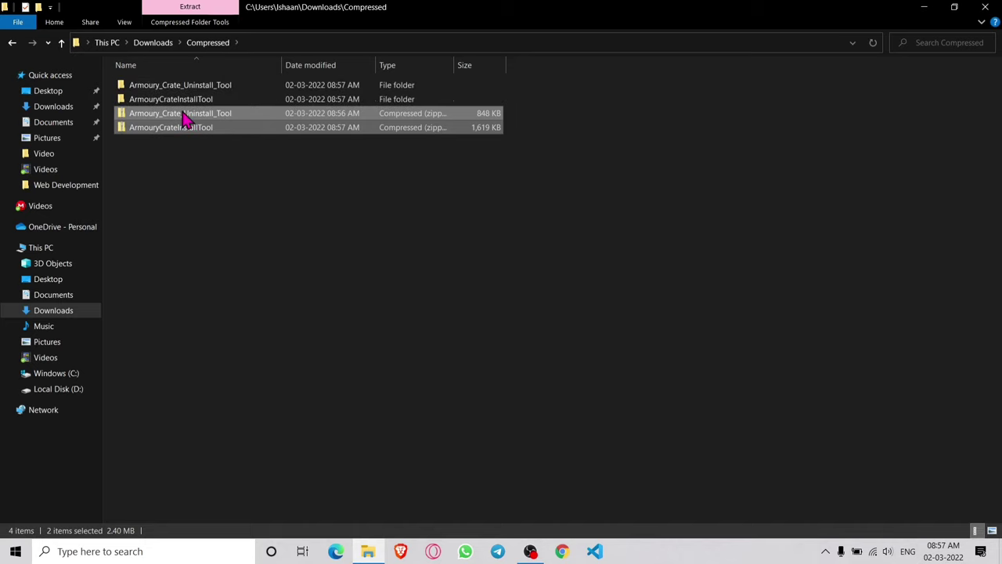
Open the Armoury Crate Uninstall Tool V2.1.3.0 folder inside the extracted Armoury_Crate_Uninstall_Tool folder
{"action": "left_click", "coordinate": [185, 100]}
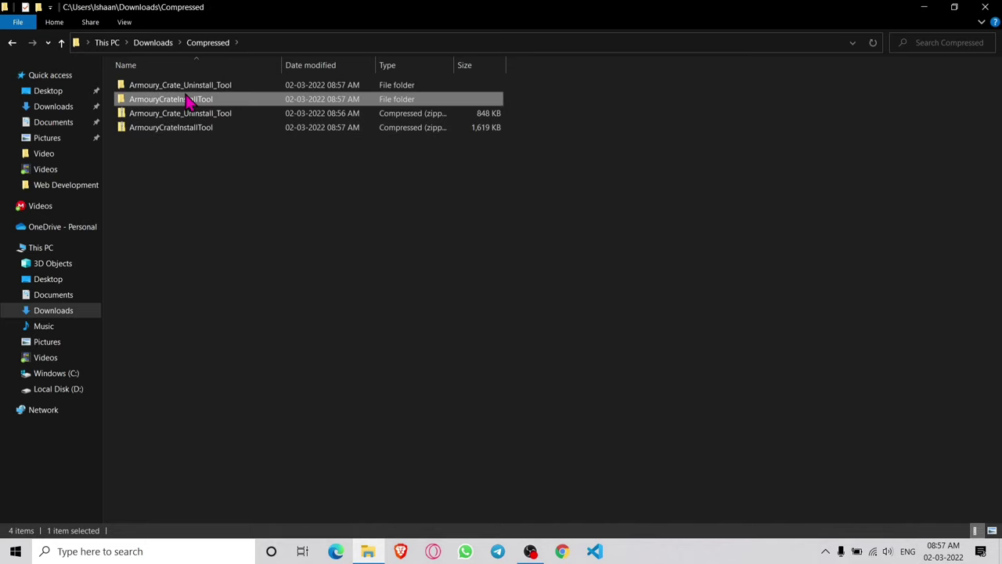
{"action": "left_click", "coordinate": [235, 88]}
{"action": "double_click", "coordinate": [256, 92]}
{"action": "double_click", "coordinate": [238, 89]}
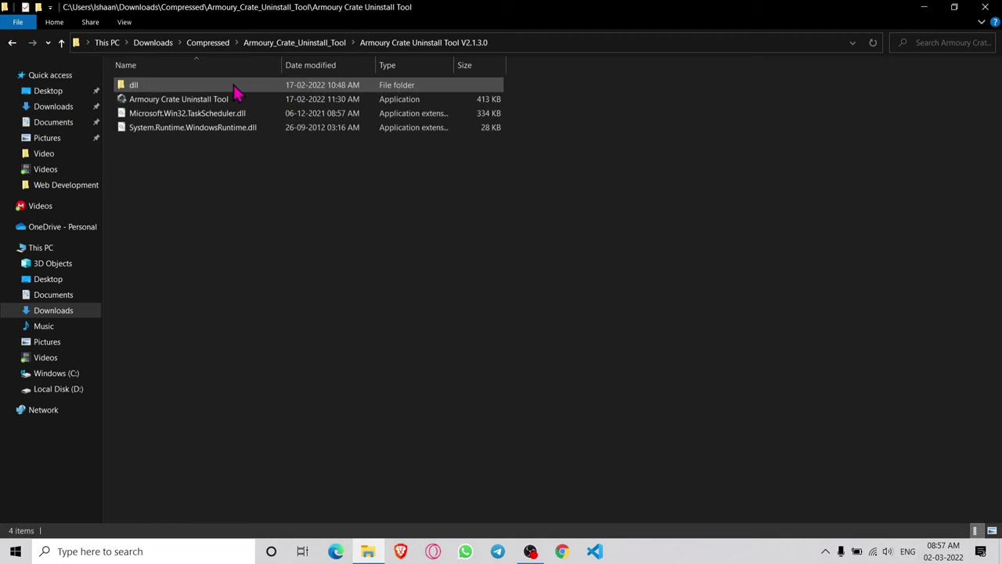
Run the Armoury Crate Uninstall Tool to remove Armoury Crate, finish without restarting, and close File Explorer
{"action": "left_click", "coordinate": [157, 102]}
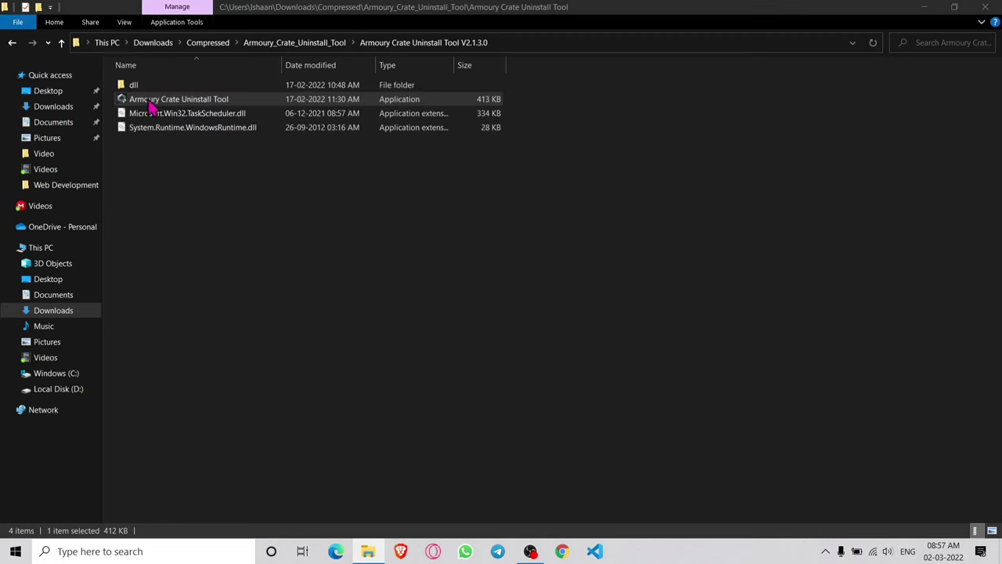
{"action": "key", "text": "Return"}
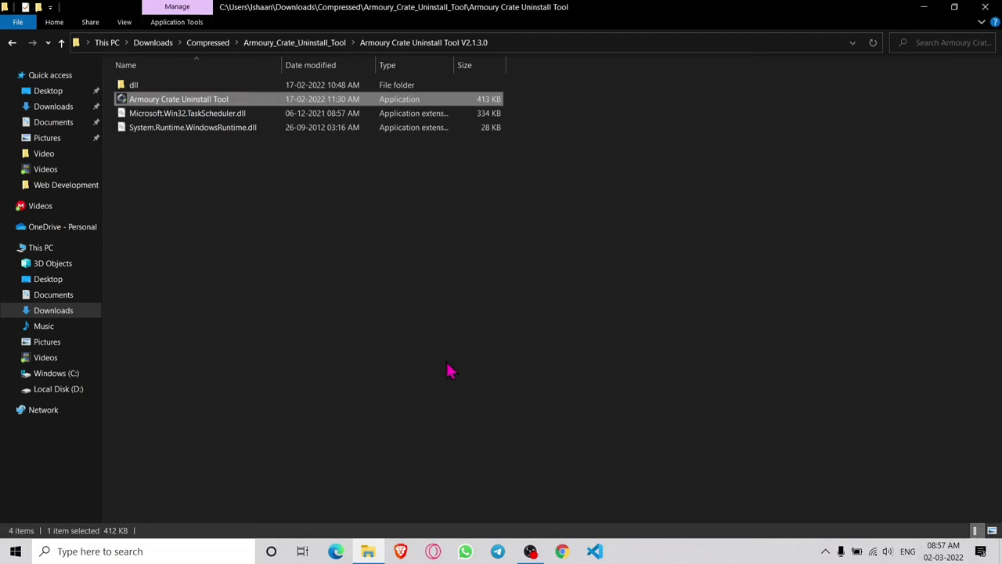
{"action": "left_click", "coordinate": [452, 427]}
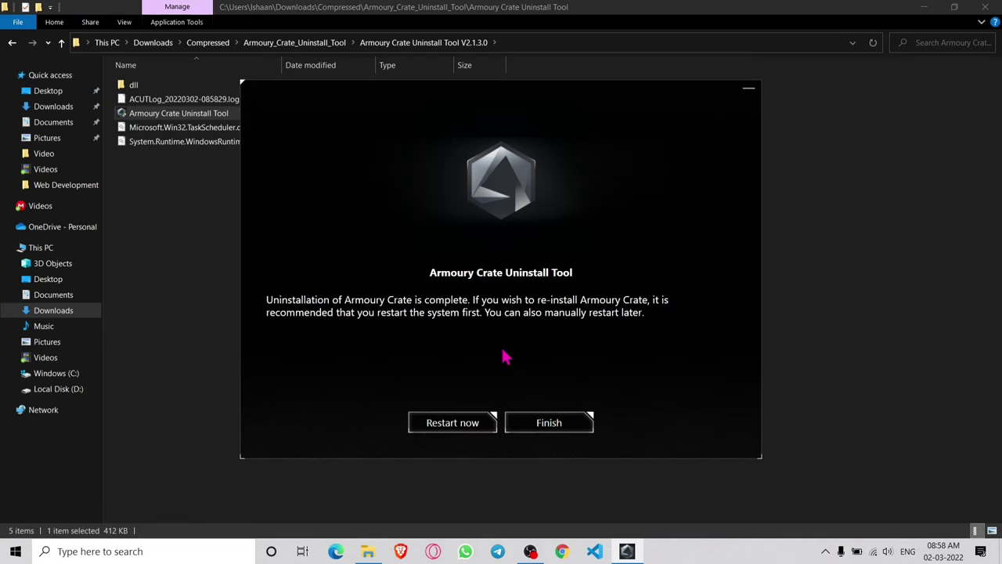
{"action": "left_click", "coordinate": [550, 424]}
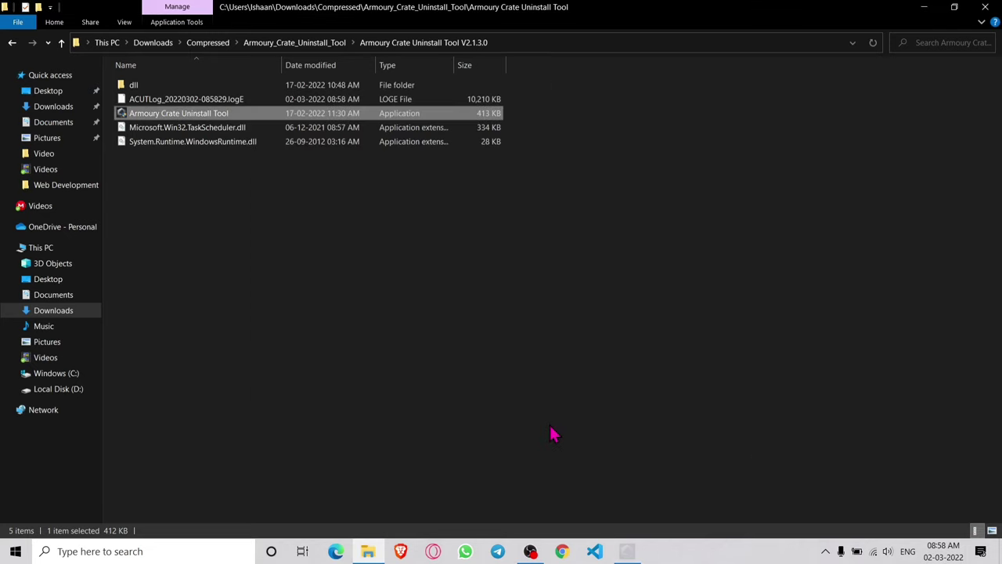
{"action": "left_click", "coordinate": [986, 9]}
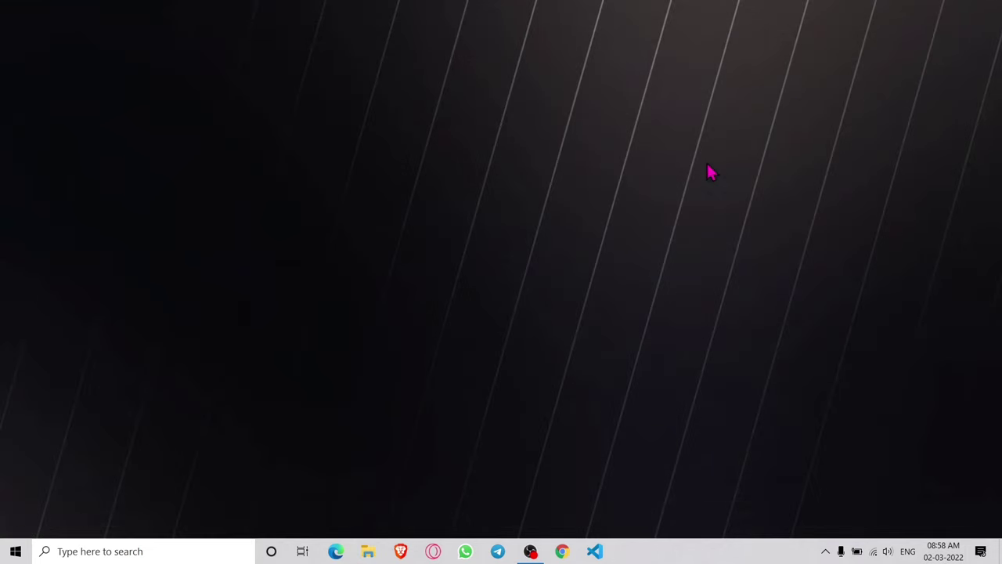
Search Windows for "msco" and open System Configuration
{"action": "left_click", "coordinate": [16, 550]}
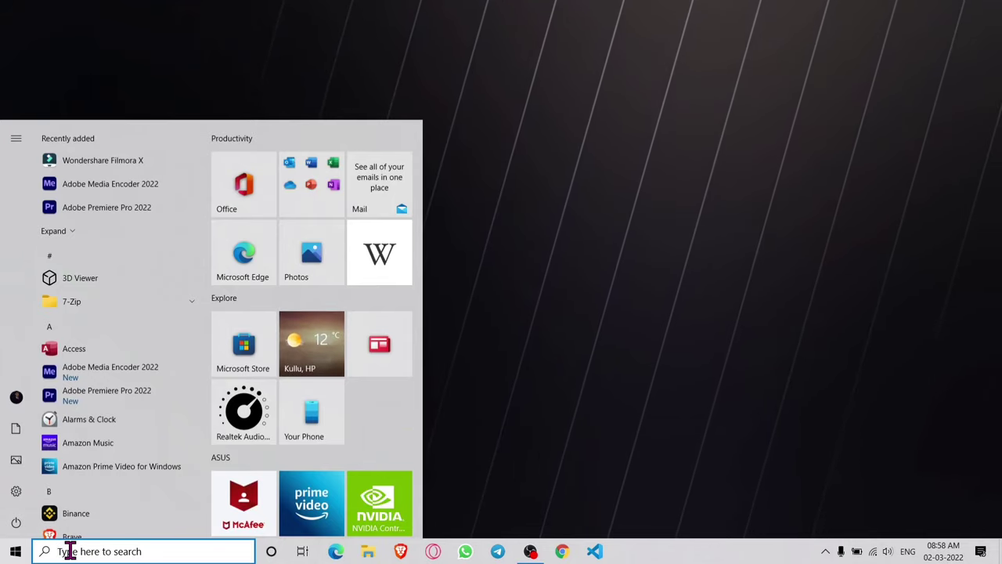
{"action": "left_click", "coordinate": [70, 551]}
{"action": "type", "text": "msco"}
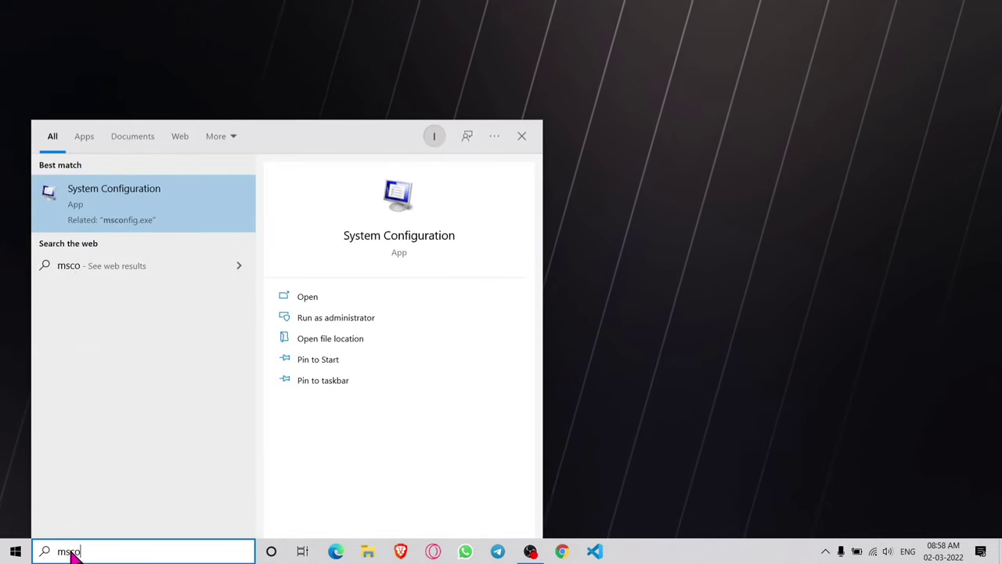
{"action": "left_click", "coordinate": [137, 205]}
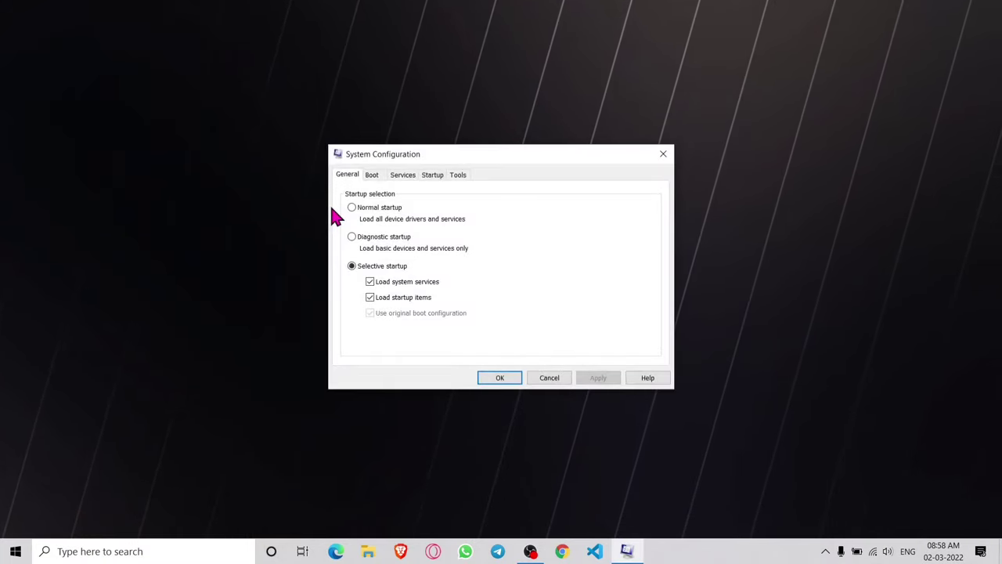
Disable all the ASUS services from ASUS App Service through ASUS System Diagnosis in System Configuration
{"action": "left_click", "coordinate": [410, 177]}
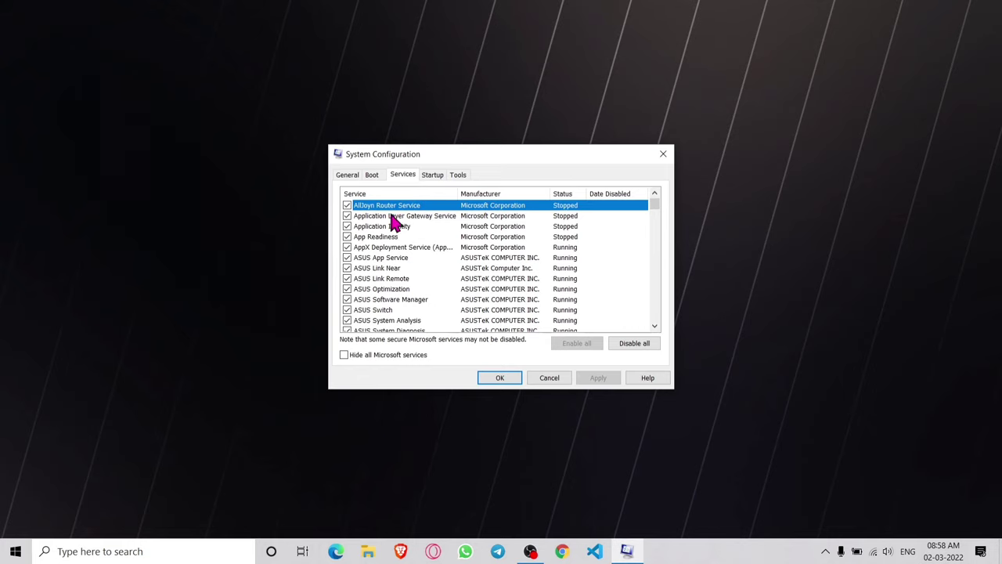
{"action": "left_click", "coordinate": [347, 257]}
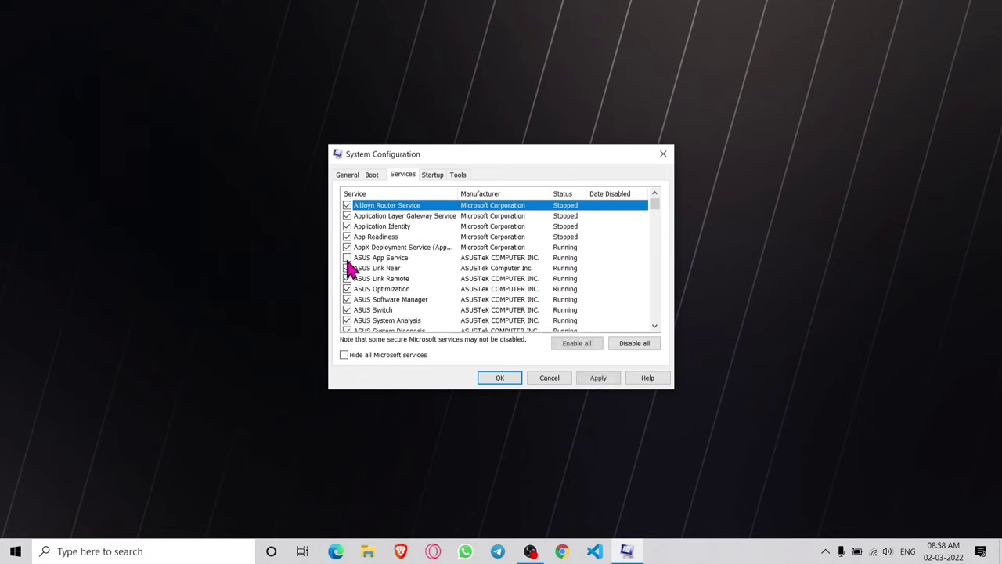
{"action": "left_click", "coordinate": [347, 268]}
{"action": "left_click", "coordinate": [346, 278]}
{"action": "left_click", "coordinate": [347, 289]}
{"action": "left_click", "coordinate": [347, 300]}
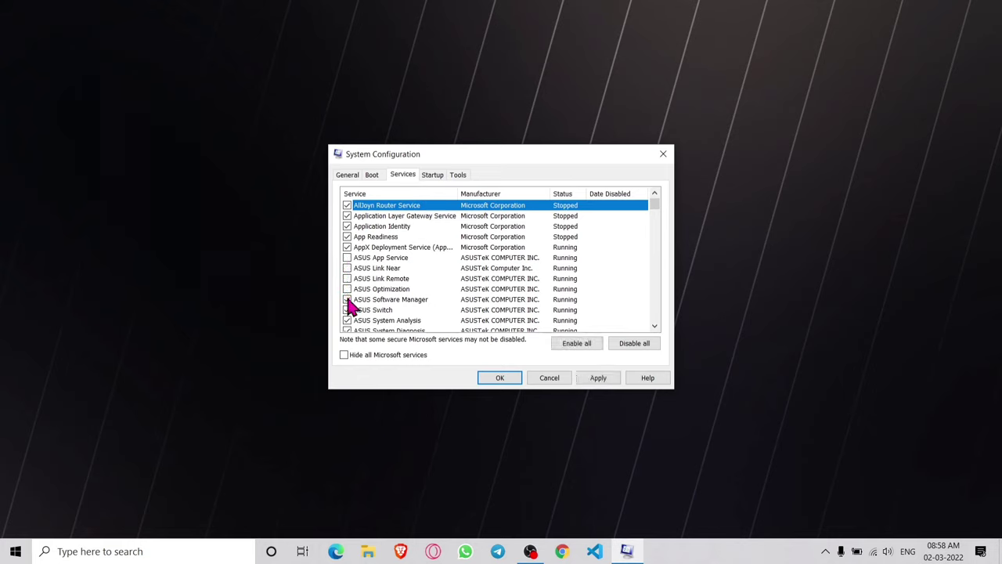
{"action": "scroll", "coordinate": [350, 328], "scroll_direction": "down", "scroll_amount": 1}
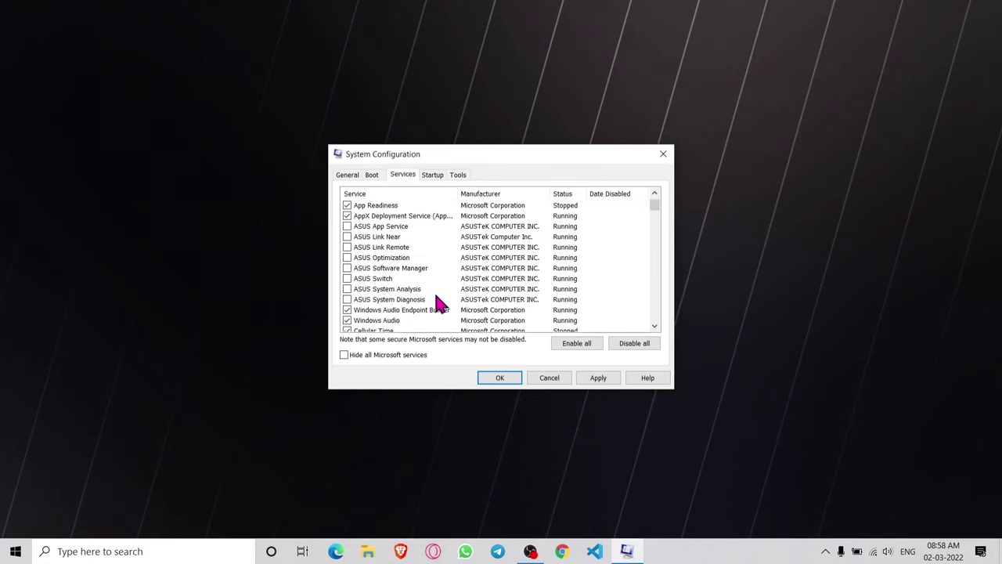
Look through the full list of services for any further ASUS entries and recheck the disabled ones
{"action": "key", "text": "Home"}
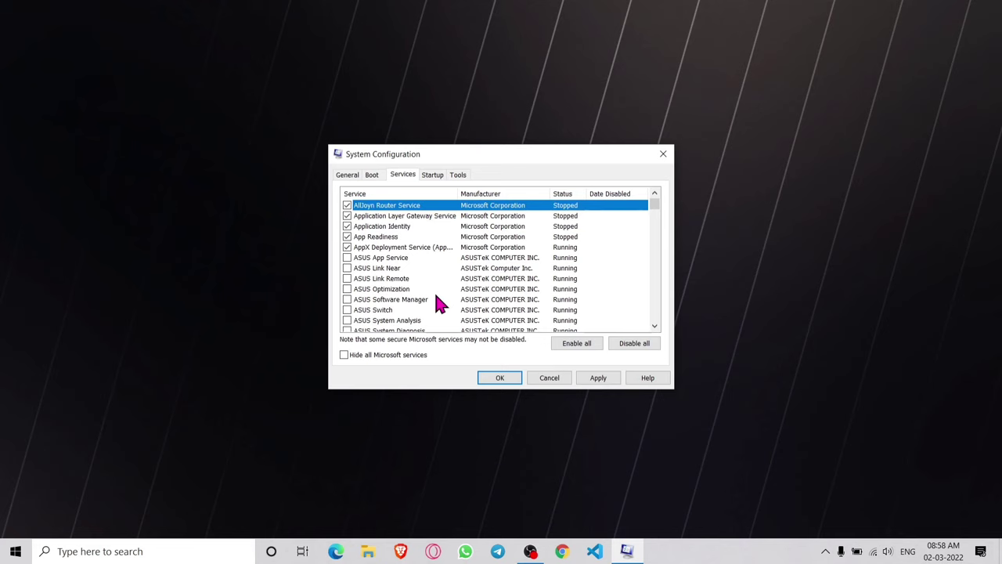
{"action": "scroll", "coordinate": [436, 295], "scroll_direction": "down", "scroll_amount": 5}
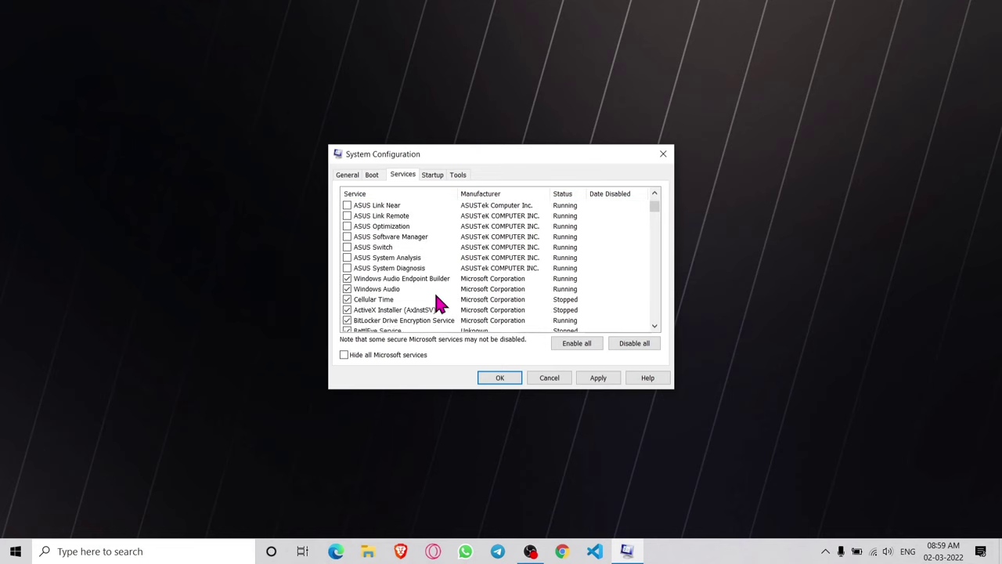
{"action": "scroll", "coordinate": [435, 299], "scroll_direction": "down", "scroll_amount": 15}
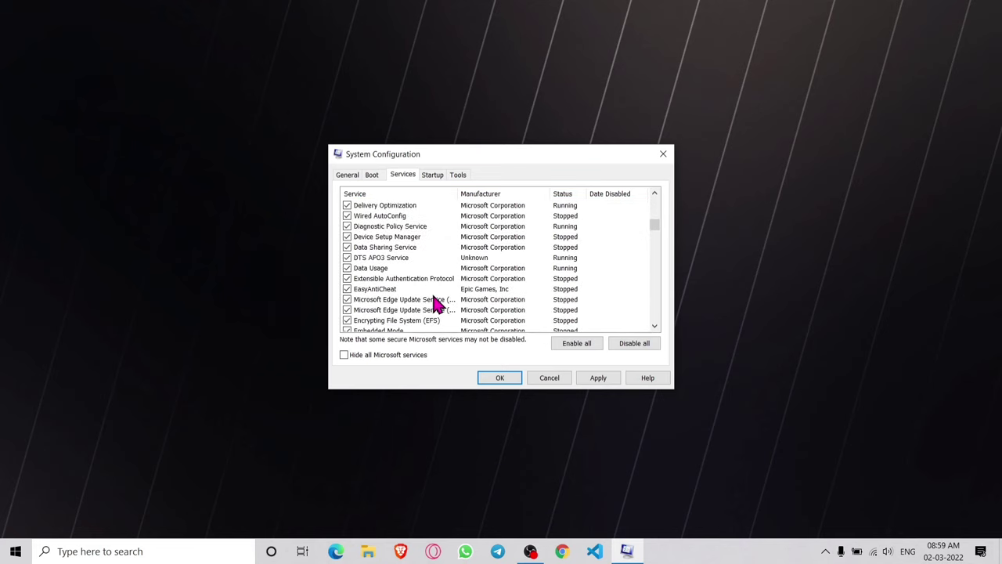
{"action": "scroll", "coordinate": [436, 301], "scroll_direction": "down", "scroll_amount": 8}
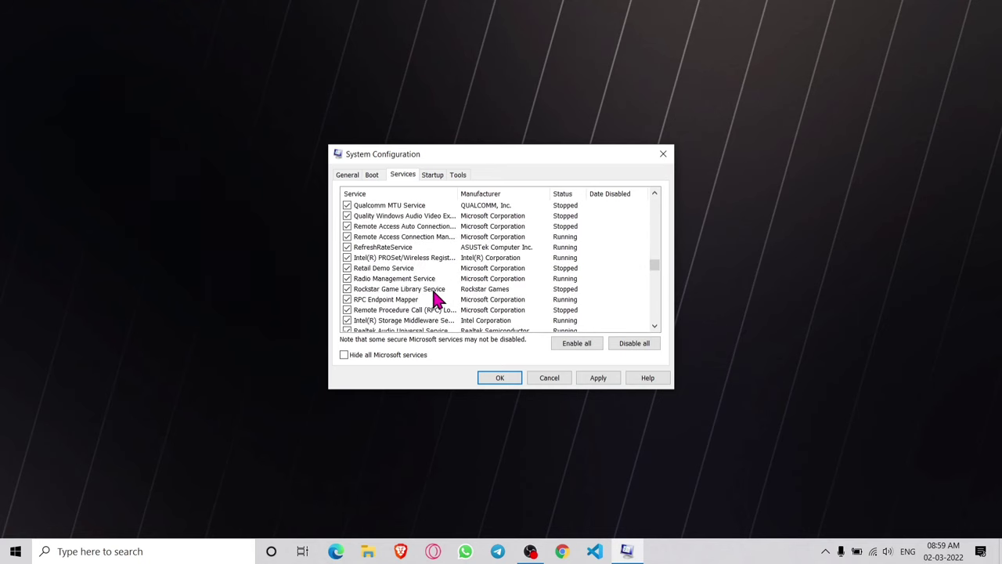
{"action": "scroll", "coordinate": [433, 296], "scroll_direction": "down", "scroll_amount": 2}
{"action": "scroll", "coordinate": [462, 299], "scroll_direction": "up", "scroll_amount": 5}
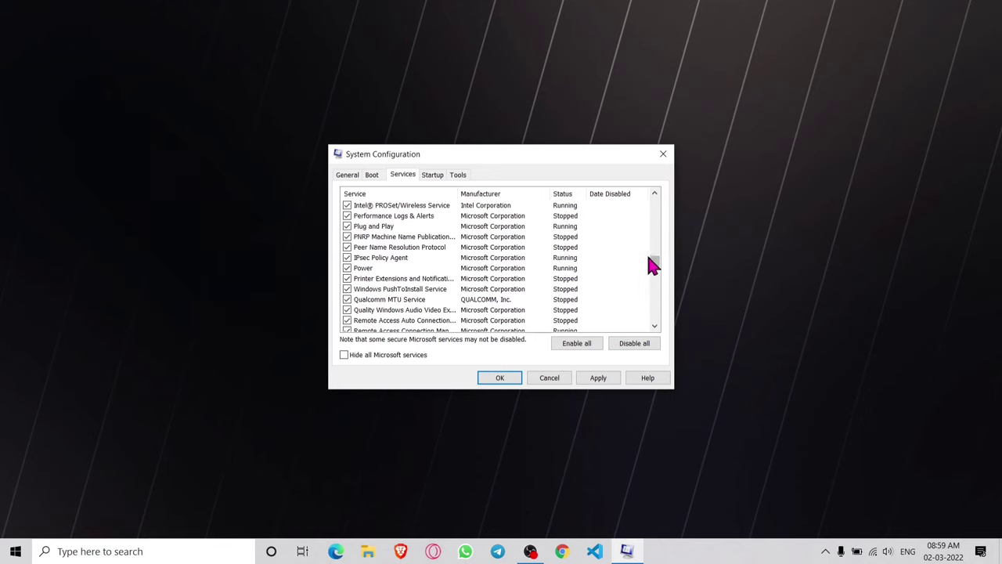
{"action": "left_click_drag", "start_coordinate": [656, 265], "coordinate": [660, 191]}
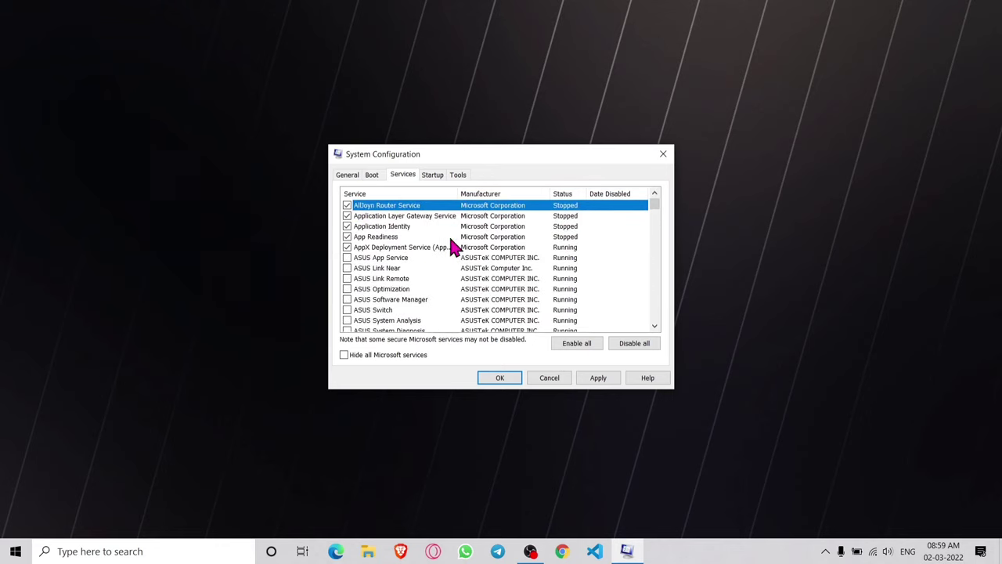
{"action": "scroll", "coordinate": [424, 302], "scroll_direction": "down", "scroll_amount": 2}
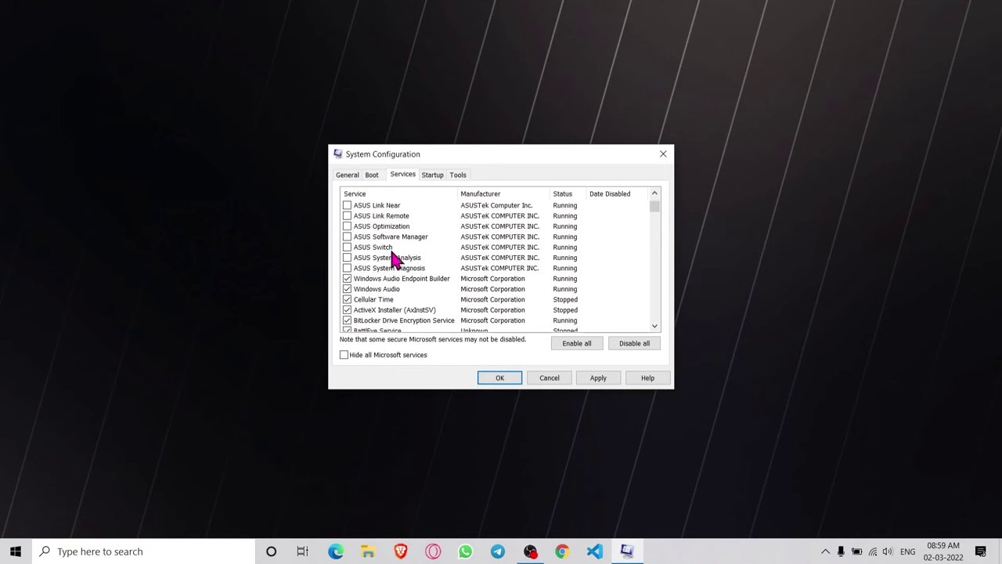
{"action": "scroll", "coordinate": [394, 259], "scroll_direction": "up", "scroll_amount": 1}
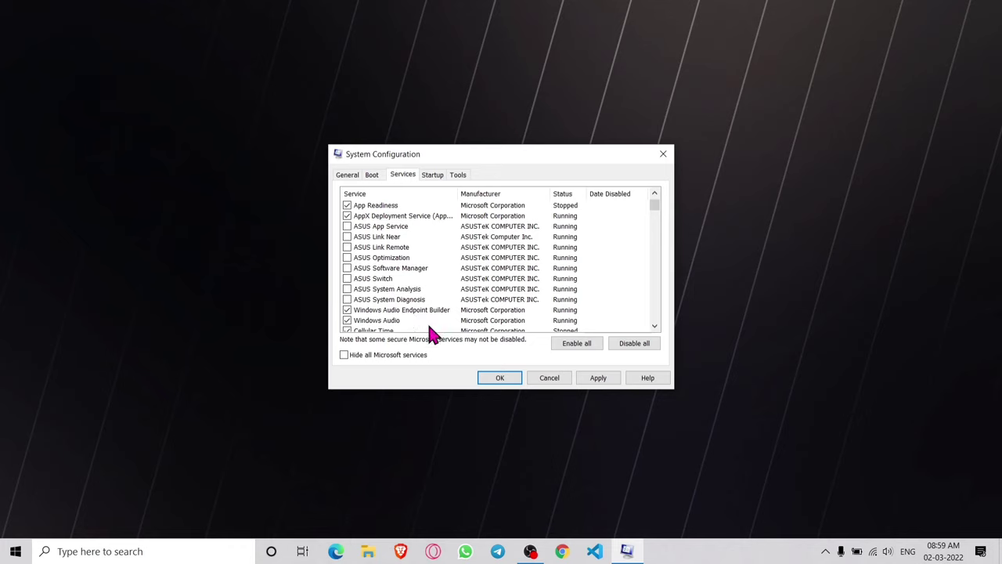
Apply the service changes, close System Configuration and restart the computer
{"action": "left_click", "coordinate": [599, 379]}
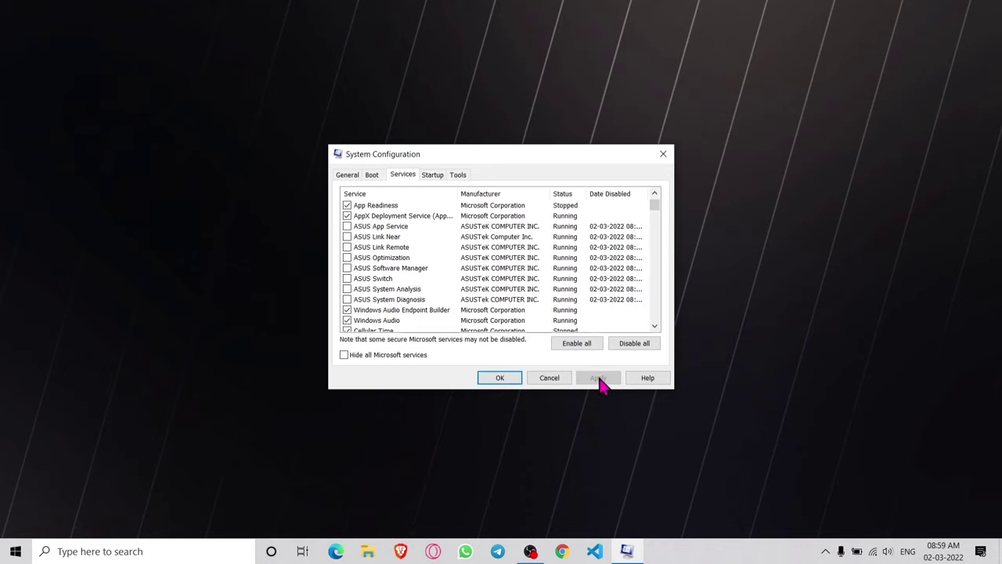
{"action": "left_click", "coordinate": [502, 378]}
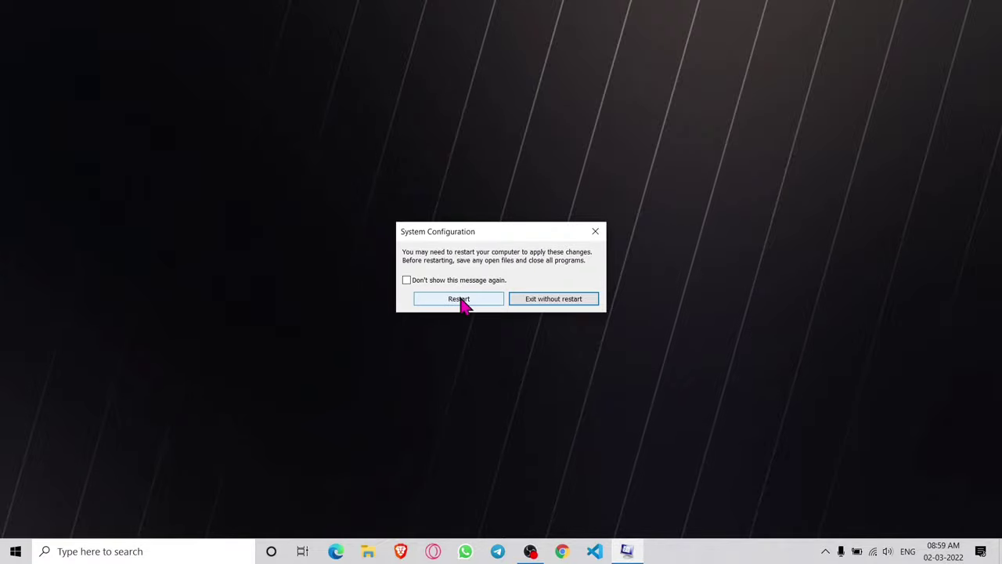
{"action": "left_click", "coordinate": [460, 300]}
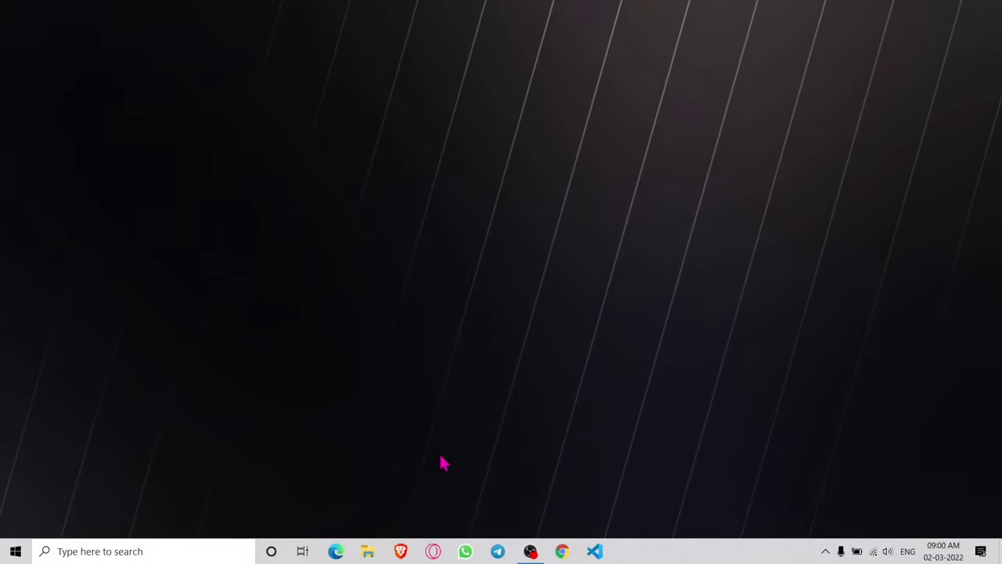
Check Program Files and Program Files (x86) on the C: drive for leftover files, including the ASUS and ASUSTeK COMPUTER INC folders
{"action": "left_click", "coordinate": [368, 551]}
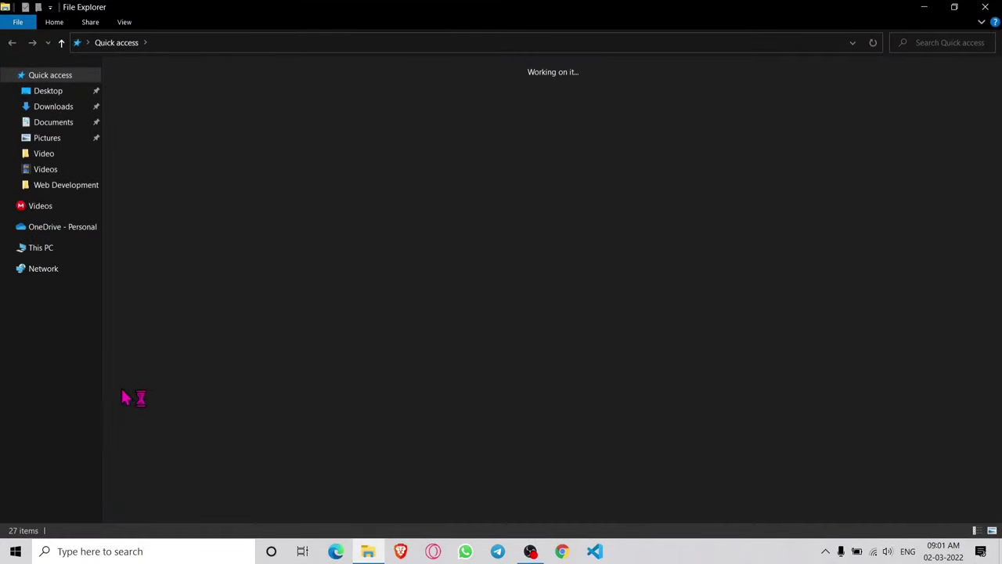
{"action": "left_click", "coordinate": [44, 249]}
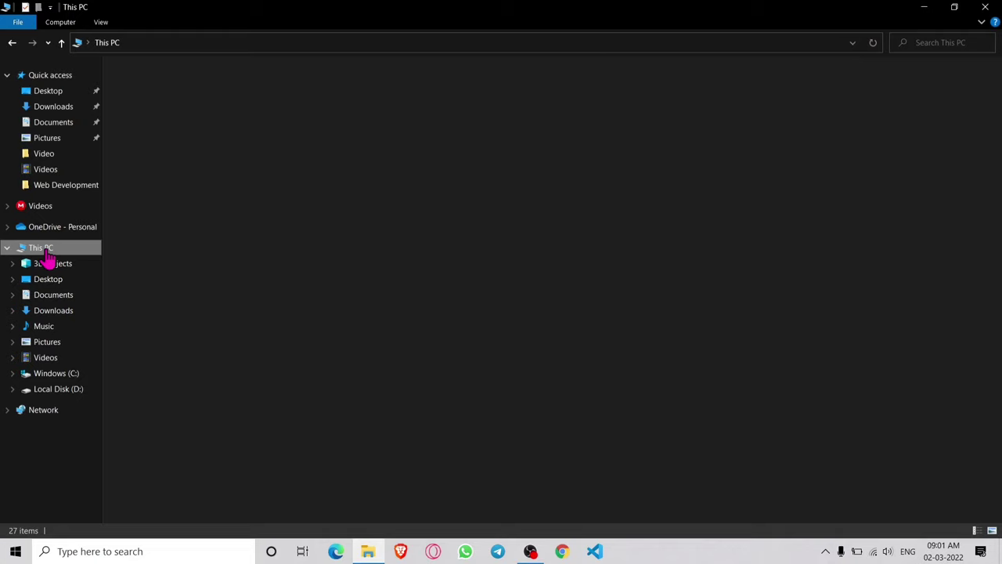
{"action": "double_click", "coordinate": [352, 188]}
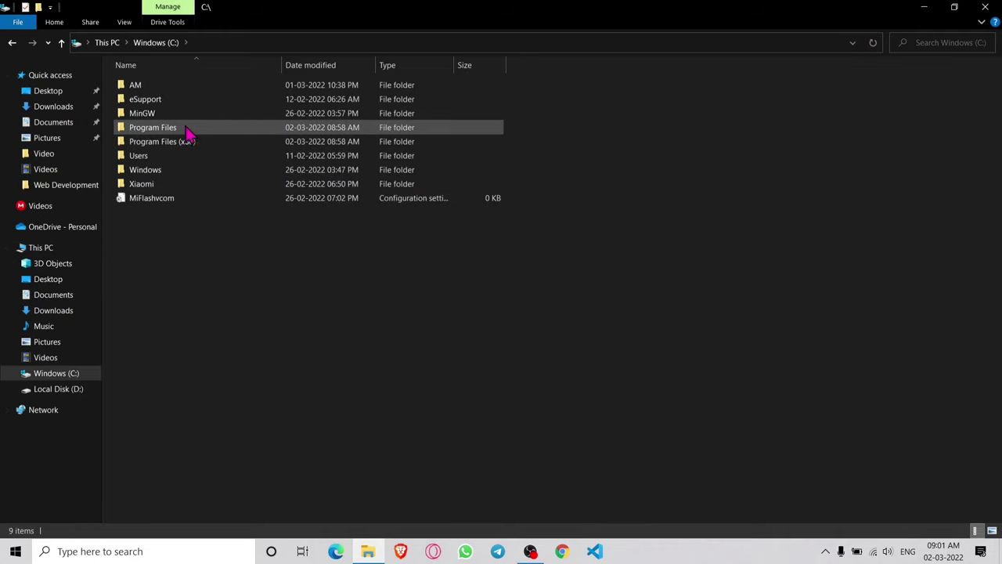
{"action": "double_click", "coordinate": [187, 130]}
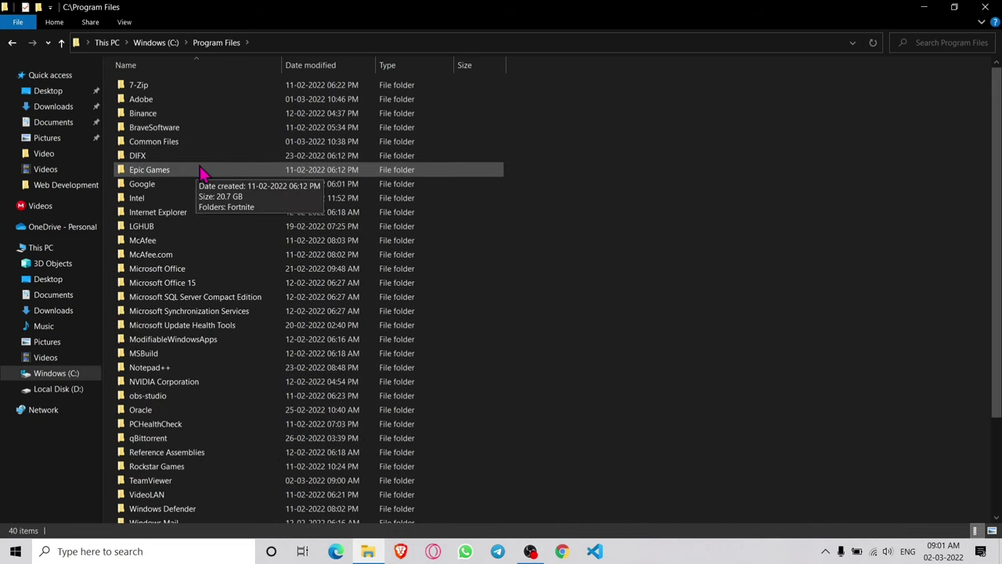
{"action": "key", "text": "alt+Left"}
{"action": "double_click", "coordinate": [197, 144]}
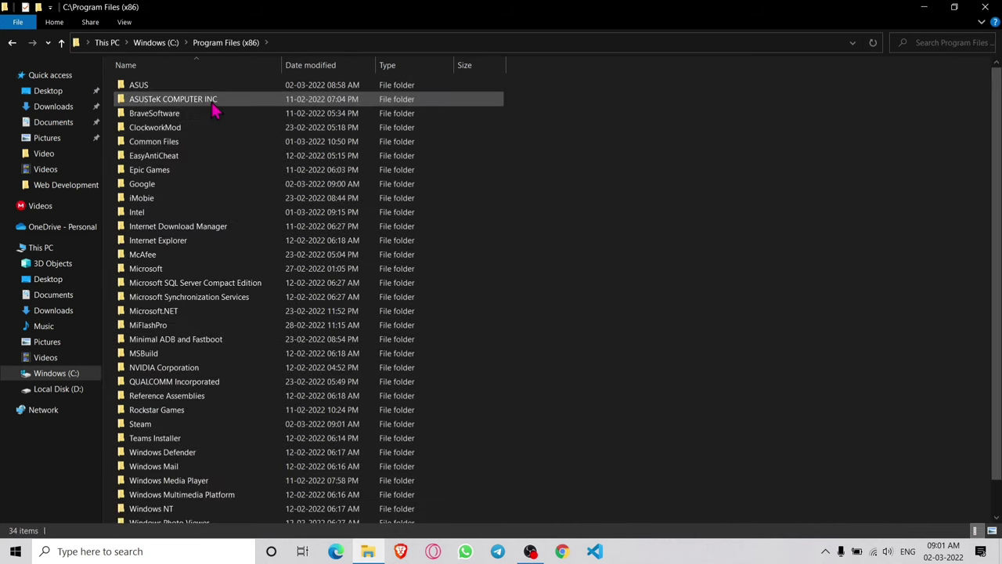
{"action": "double_click", "coordinate": [190, 88]}
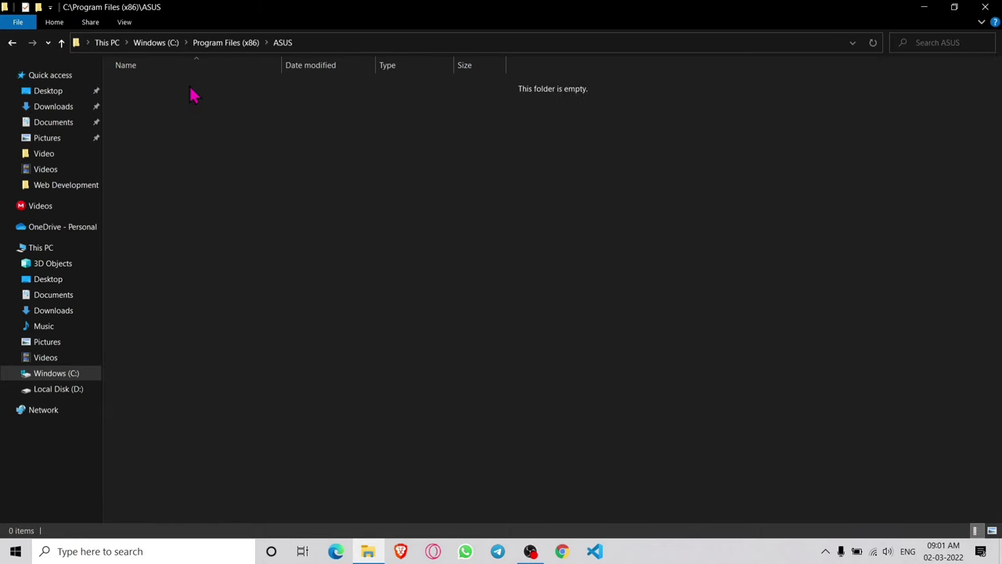
{"action": "key", "text": "alt+Left"}
{"action": "double_click", "coordinate": [192, 100]}
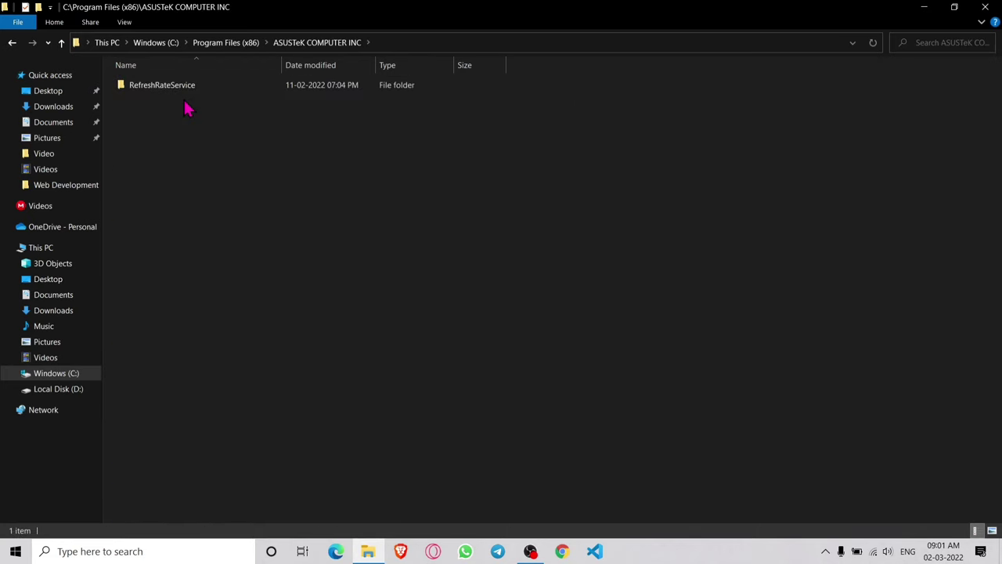
{"action": "key", "text": "alt+Left"}
{"action": "key", "text": "alt+Left"}
Show hidden items on the C: drive and open the ASUS folder inside ProgramData
{"action": "left_click", "coordinate": [124, 22]}
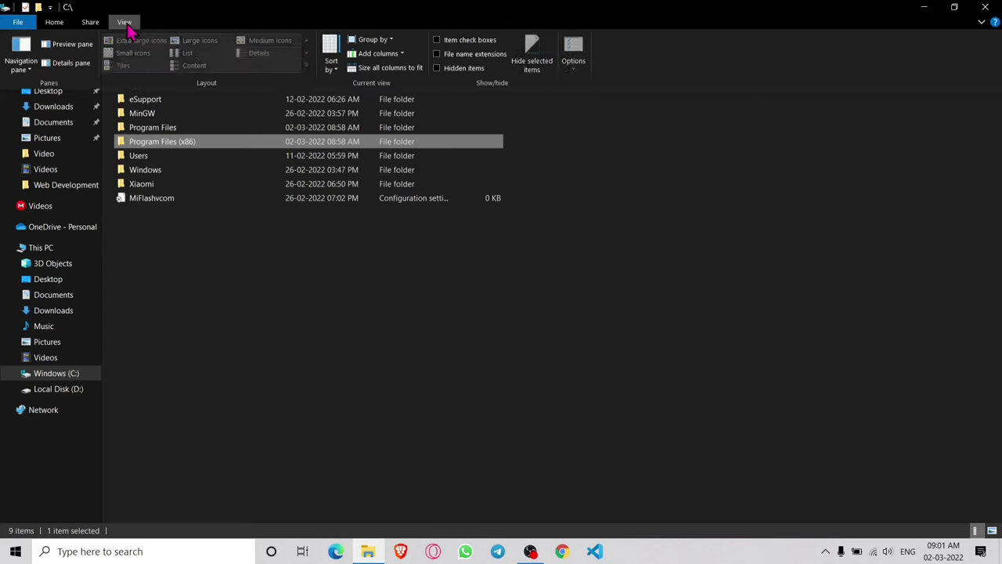
{"action": "left_click", "coordinate": [464, 69]}
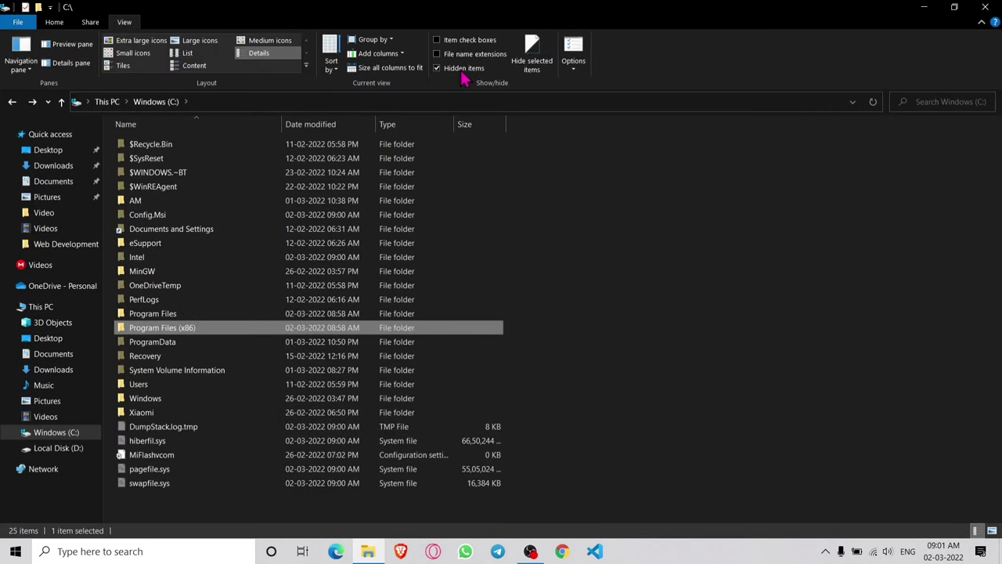
{"action": "double_click", "coordinate": [191, 344]}
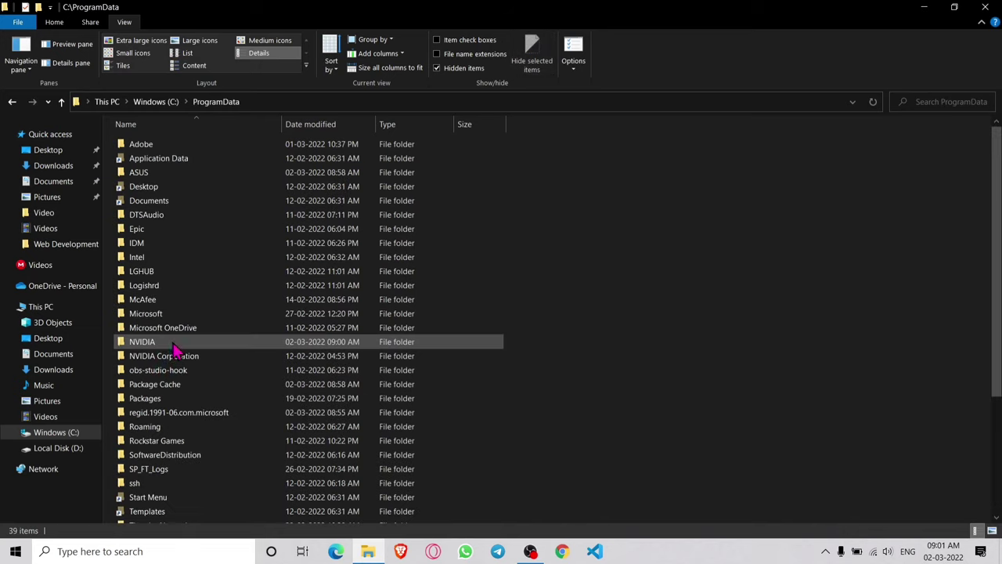
{"action": "double_click", "coordinate": [164, 174]}
Delete all files and folders inside the ProgramData ASUS folder
{"action": "left_click_drag", "start_coordinate": [144, 278], "coordinate": [224, 149]}
{"action": "right_click", "coordinate": [182, 168]}
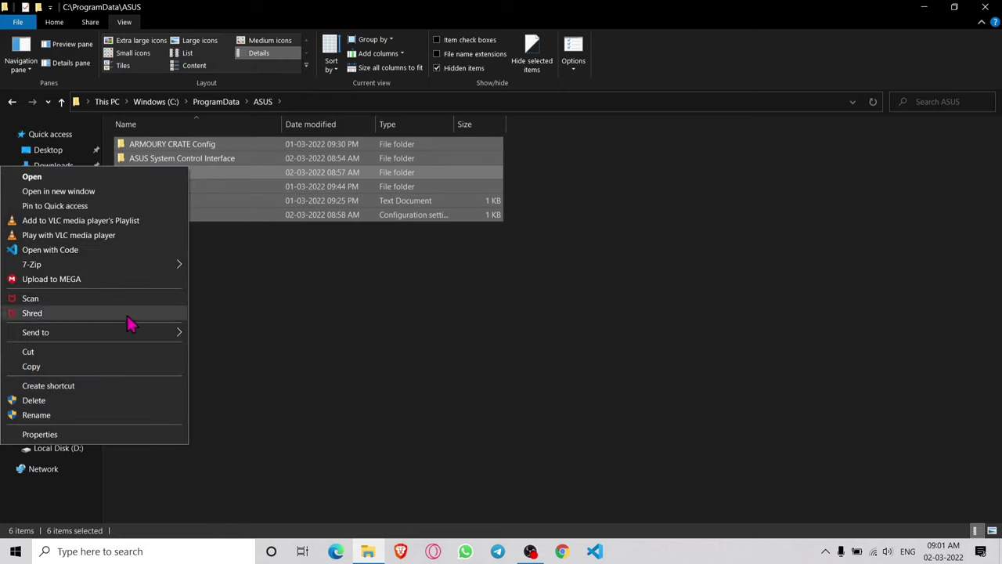
{"action": "left_click", "coordinate": [54, 406]}
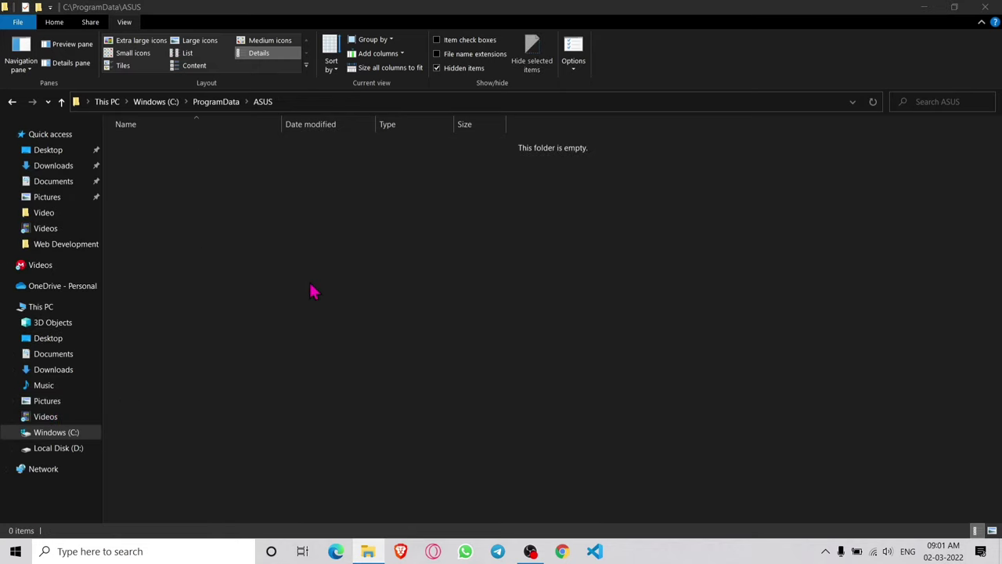
Return to This PC, turn off the display of hidden items and collapse the ribbon
{"action": "key", "text": "alt+Up"}
{"action": "key", "text": "alt+Up"}
{"action": "key", "text": "alt+Up"}
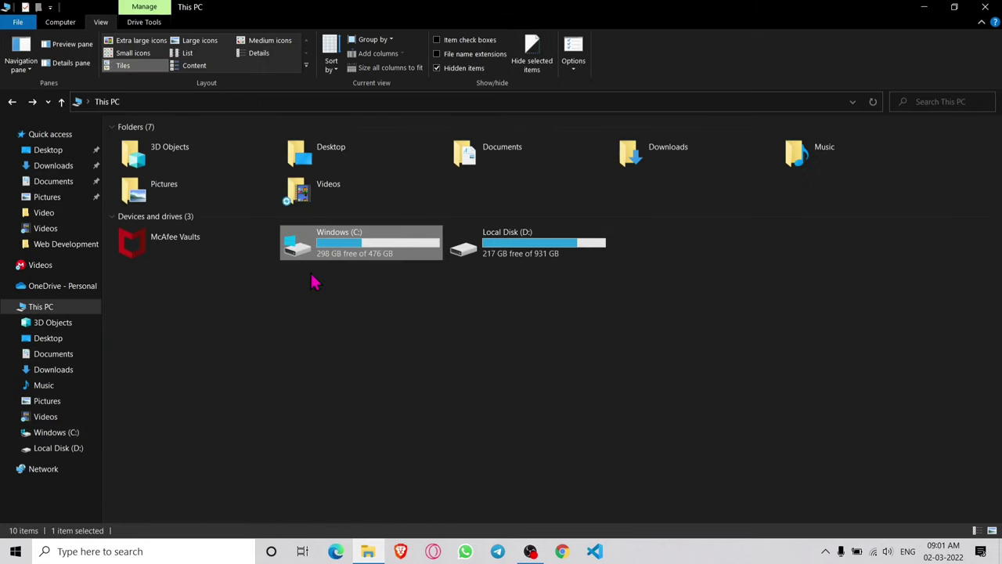
{"action": "left_click", "coordinate": [461, 68]}
{"action": "double_click", "coordinate": [101, 22]}
Try to install Armoury Crate with ArmouryCrateInstaller from the extracted ArmouryCrateInstallTool folder in Downloads, Compressed, and close the installer
{"action": "left_click", "coordinate": [54, 108]}
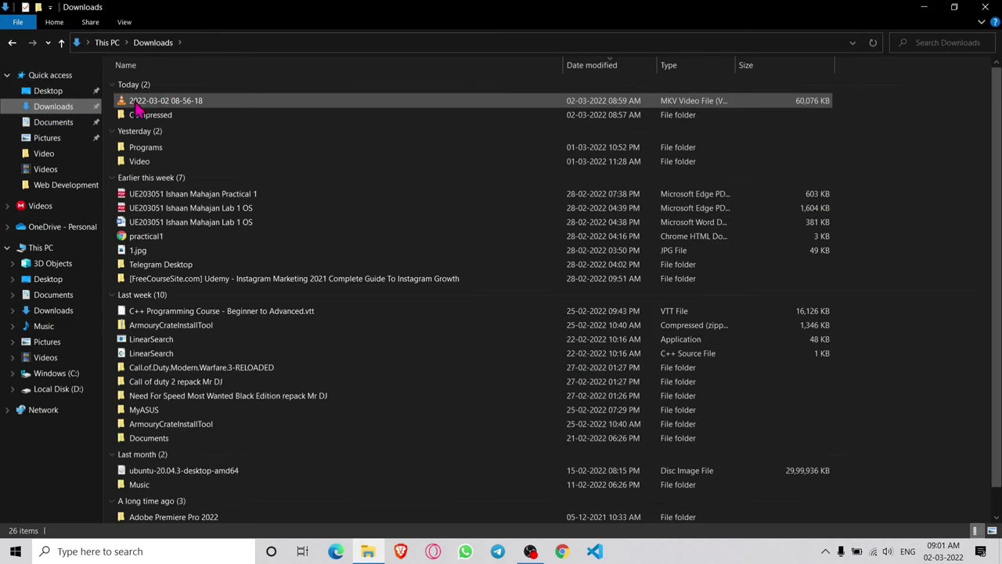
{"action": "double_click", "coordinate": [157, 115]}
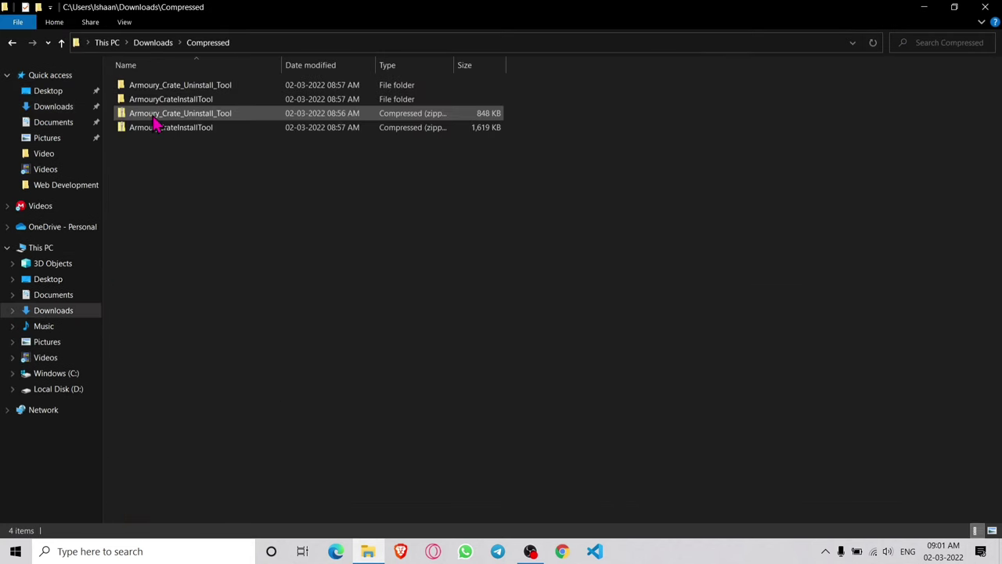
{"action": "double_click", "coordinate": [212, 102]}
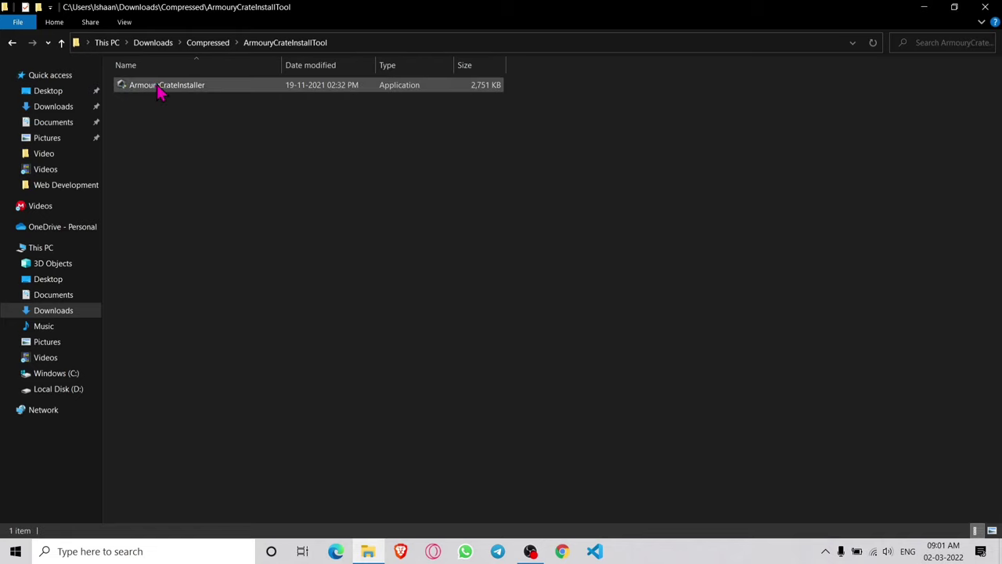
{"action": "double_click", "coordinate": [212, 87]}
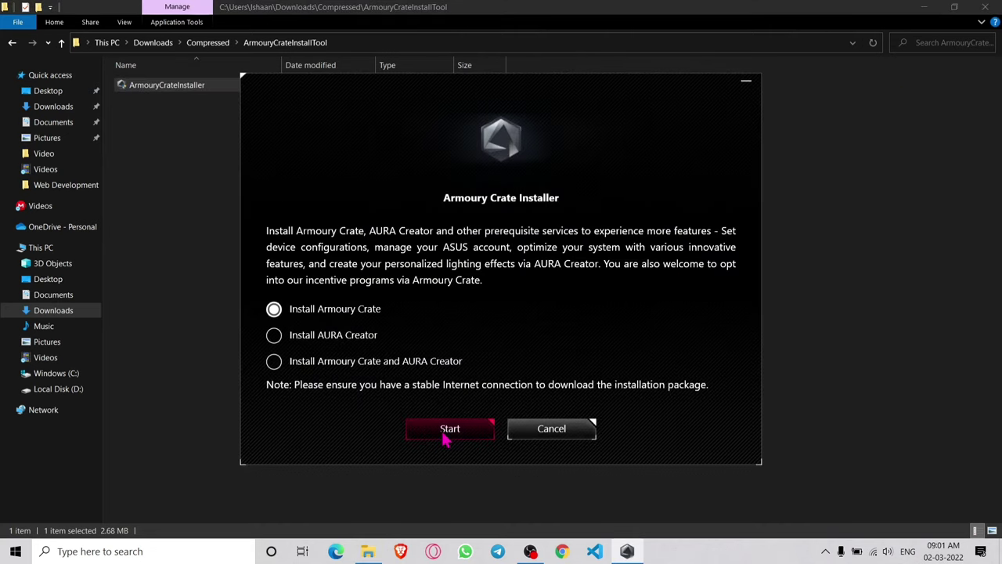
{"action": "left_click", "coordinate": [443, 433]}
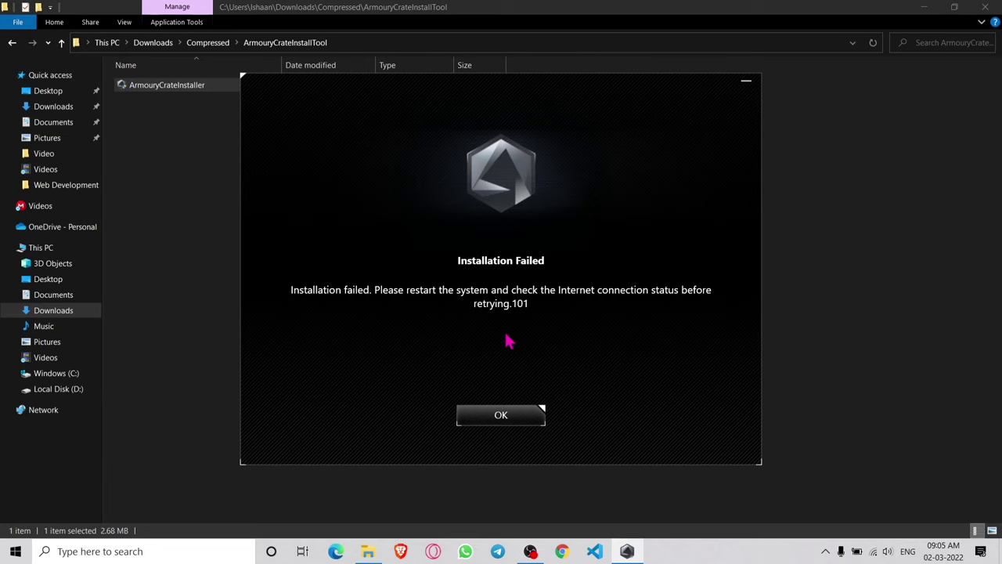
{"action": "left_click", "coordinate": [509, 421]}
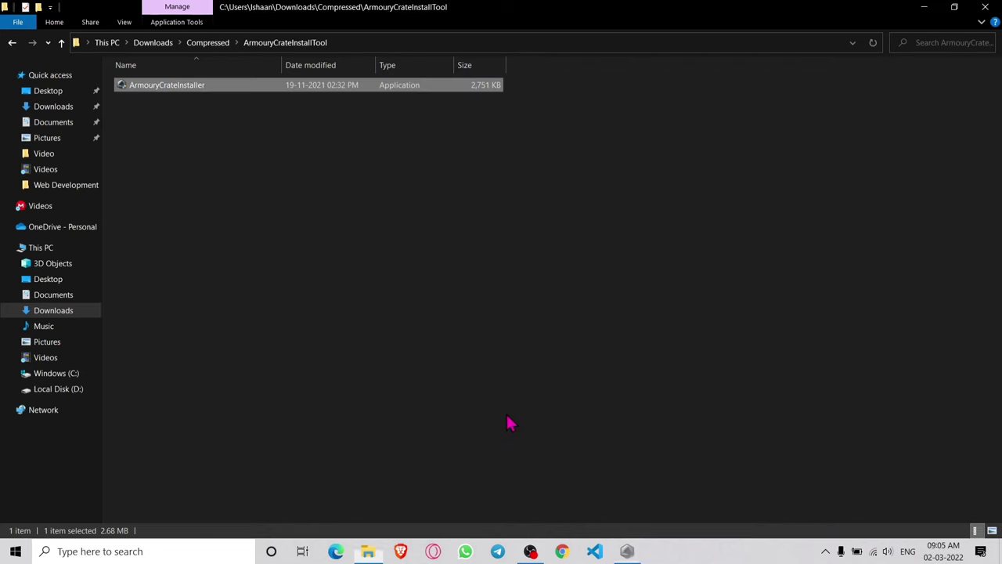
Delete all files and folders inside the ASUS folder in Program Files (x86) on the C: drive
{"action": "left_click", "coordinate": [88, 373]}
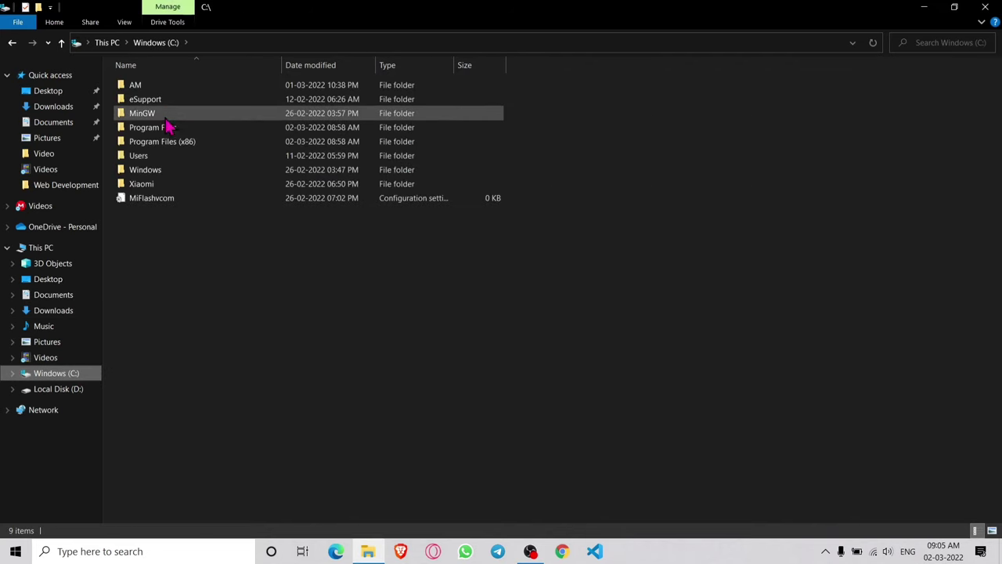
{"action": "double_click", "coordinate": [167, 127]}
{"action": "key", "text": "alt+Left"}
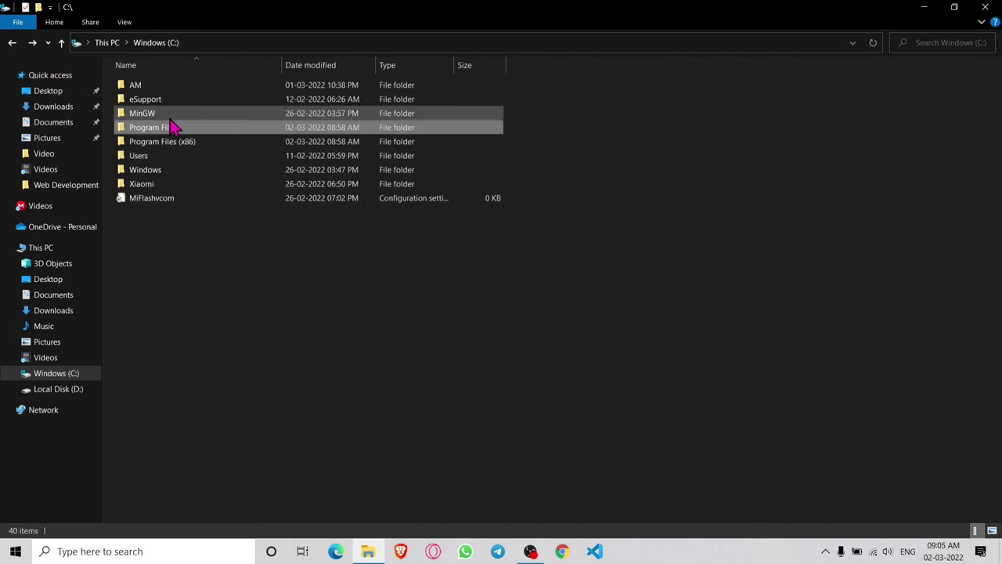
{"action": "double_click", "coordinate": [173, 142]}
{"action": "double_click", "coordinate": [168, 86]}
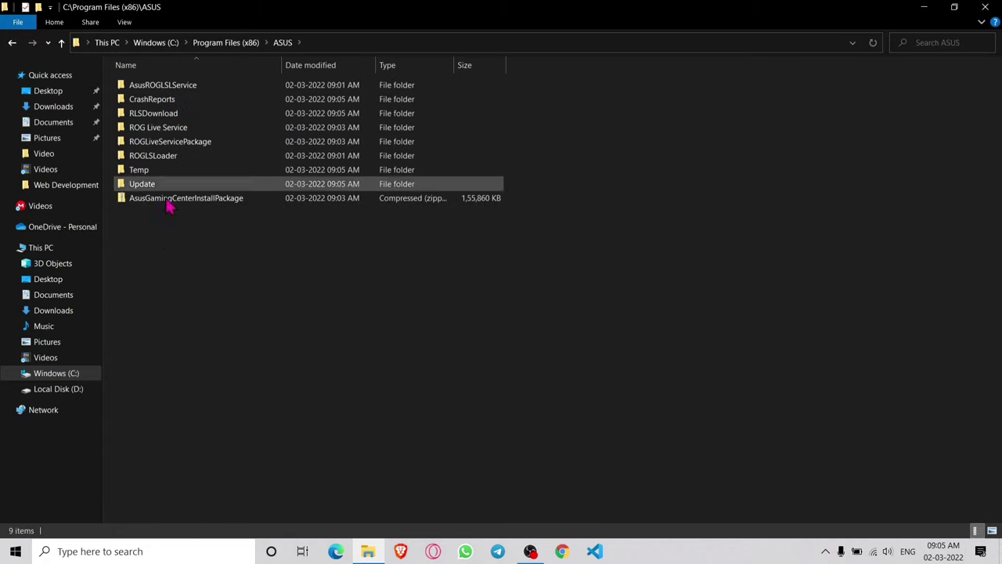
{"action": "left_click_drag", "start_coordinate": [168, 249], "coordinate": [197, 101]}
{"action": "right_click", "coordinate": [214, 201]}
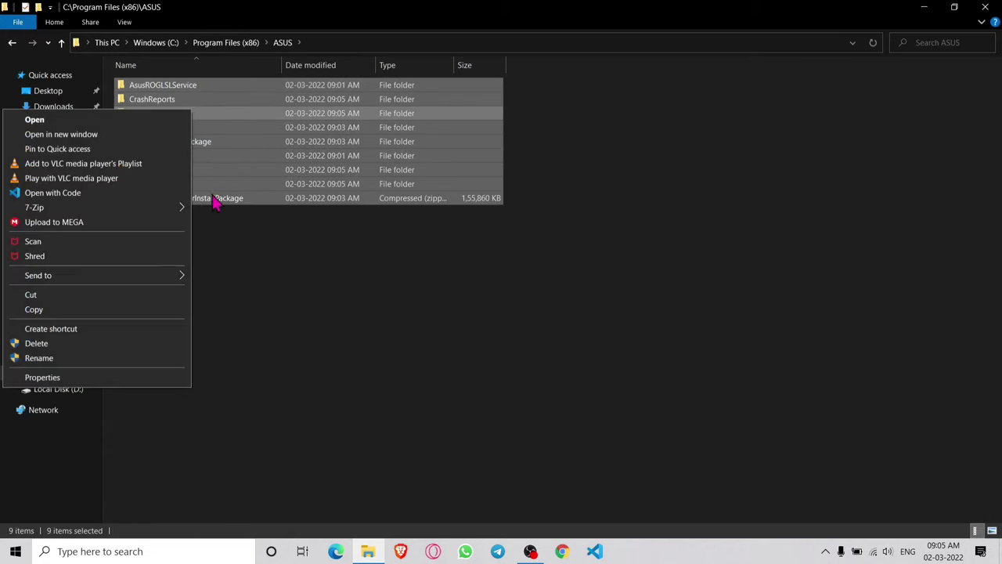
{"action": "left_click", "coordinate": [109, 343]}
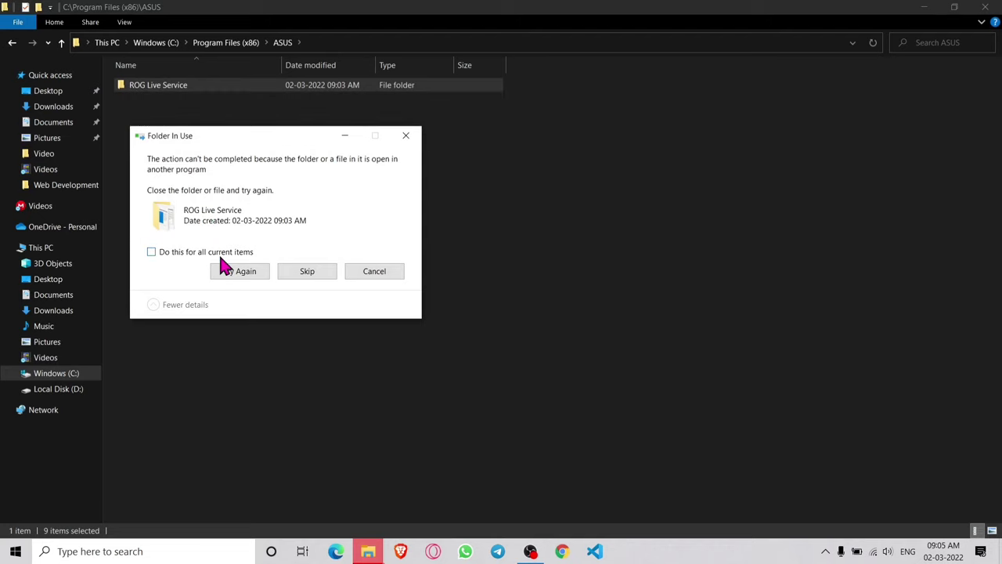
End the ROG Live Service process in Task Manager and retry deleting the locked ROG Live Service folder, applying the choice to all current items
{"action": "left_click", "coordinate": [220, 250]}
{"action": "right_click", "coordinate": [646, 555]}
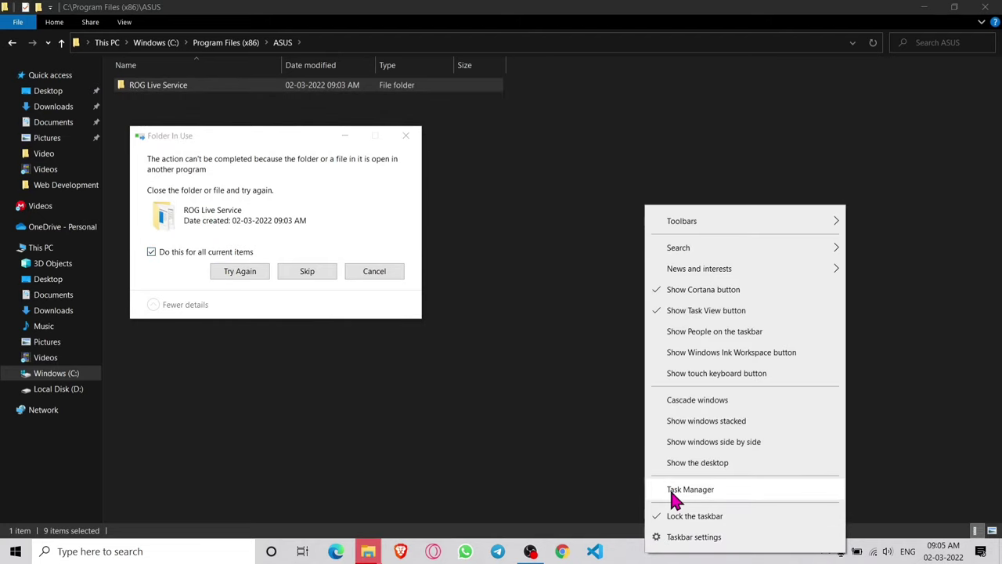
{"action": "left_click", "coordinate": [681, 490]}
{"action": "scroll", "coordinate": [594, 310], "scroll_direction": "down", "scroll_amount": 1}
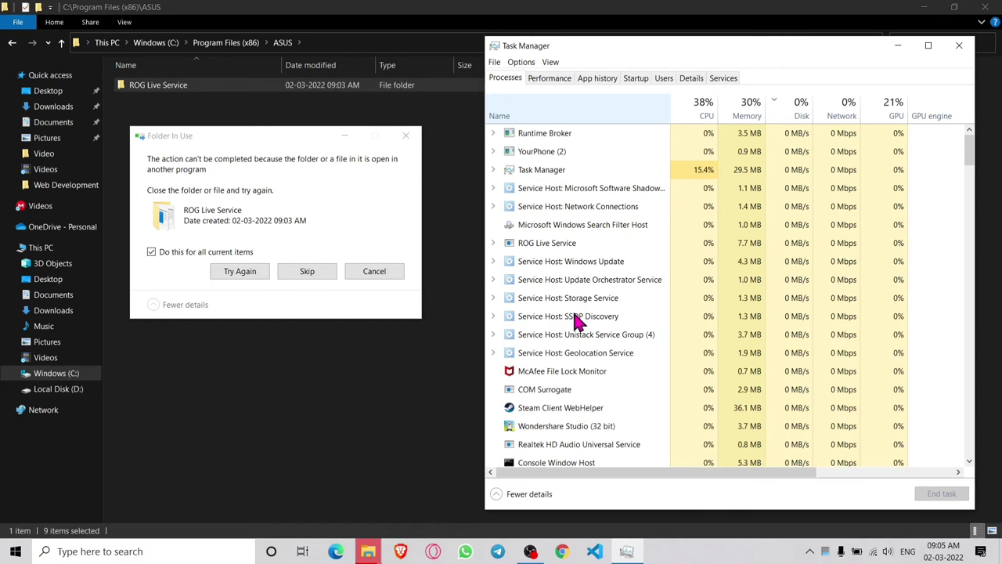
{"action": "scroll", "coordinate": [577, 329], "scroll_direction": "down", "scroll_amount": 5}
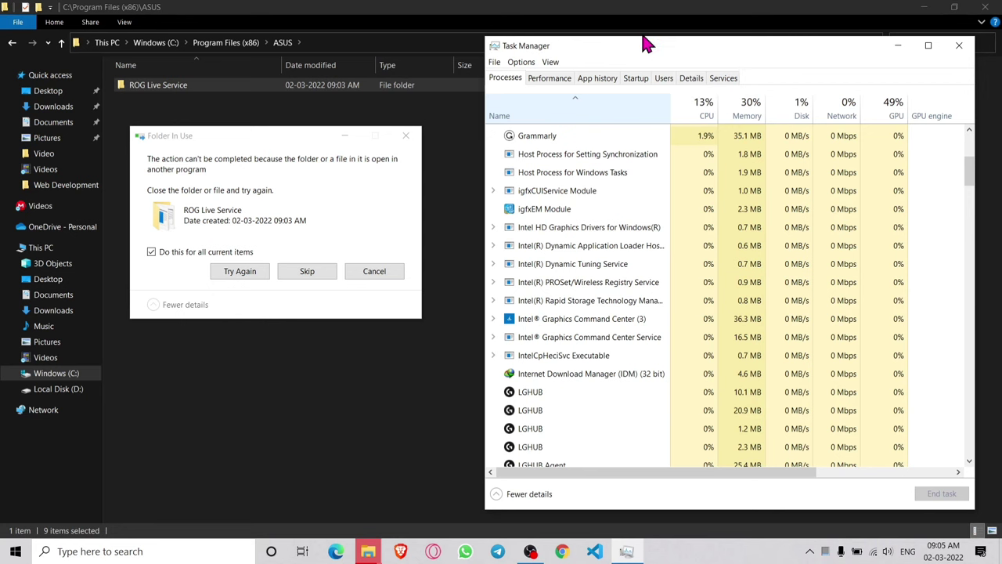
{"action": "left_click_drag", "start_coordinate": [642, 49], "coordinate": [654, 44]}
{"action": "left_click", "coordinate": [615, 110]}
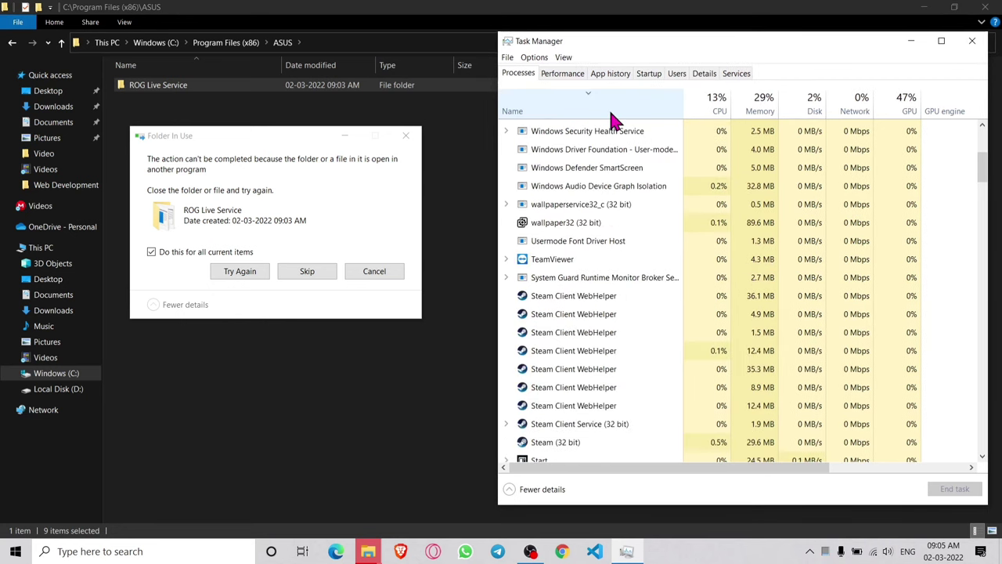
{"action": "scroll", "coordinate": [613, 279], "scroll_direction": "up", "scroll_amount": 3}
{"action": "scroll", "coordinate": [612, 279], "scroll_direction": "down", "scroll_amount": 5}
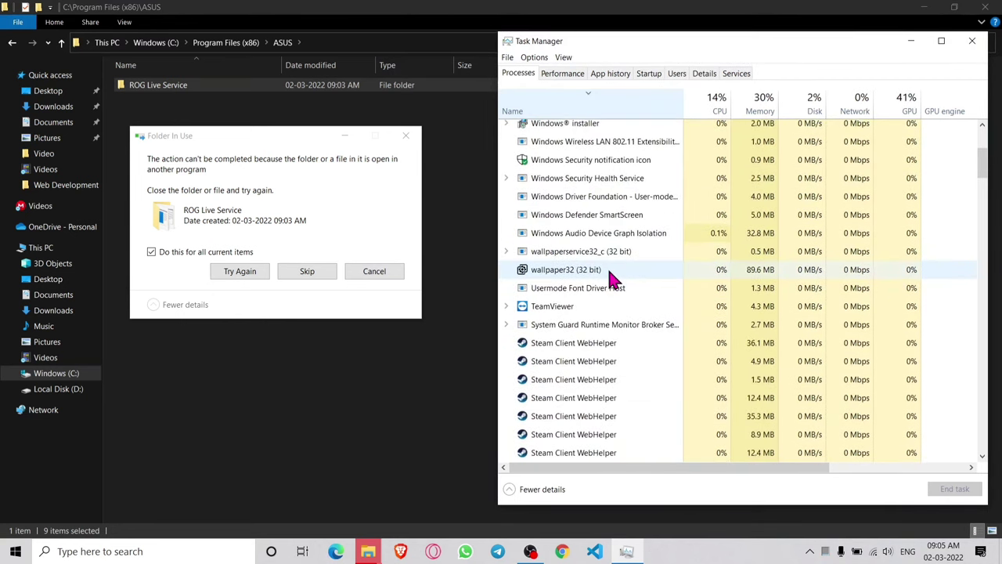
{"action": "scroll", "coordinate": [608, 269], "scroll_direction": "down", "scroll_amount": 2}
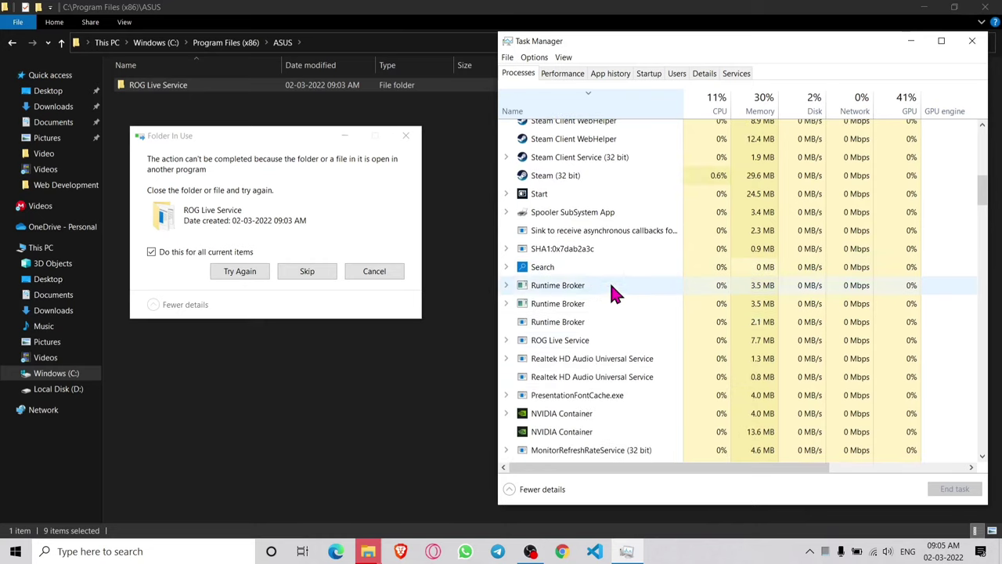
{"action": "right_click", "coordinate": [577, 345]}
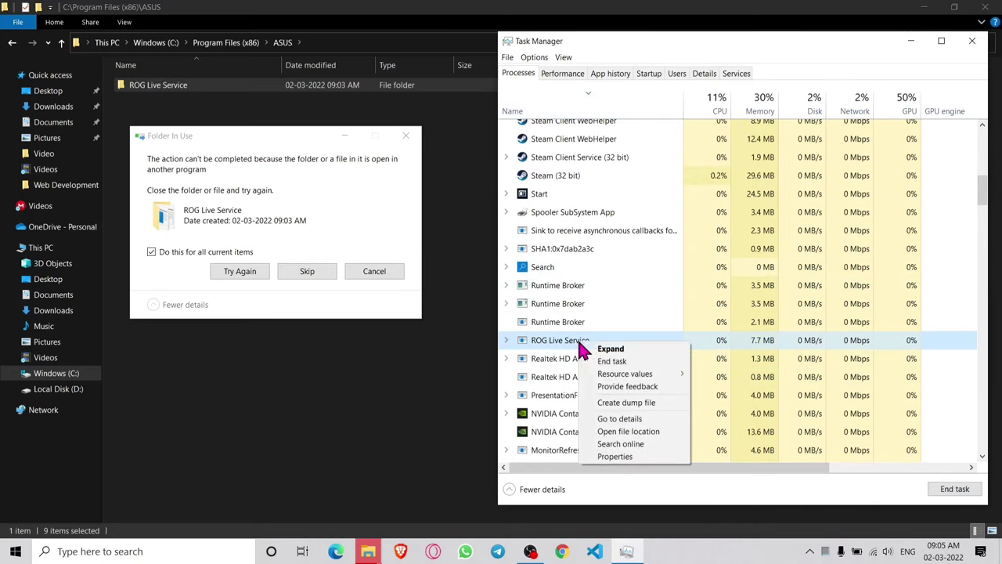
{"action": "left_click", "coordinate": [634, 365]}
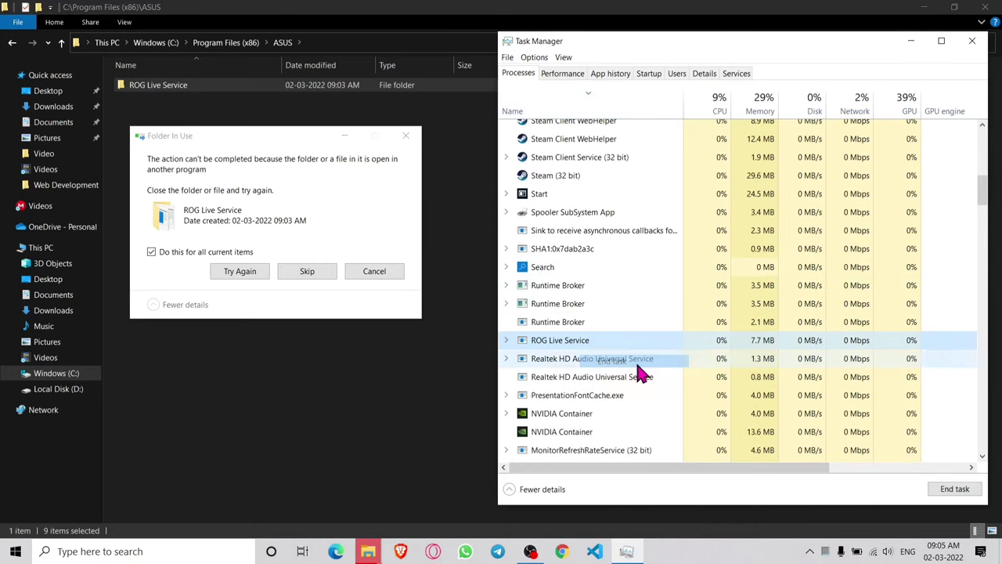
{"action": "left_click", "coordinate": [247, 274]}
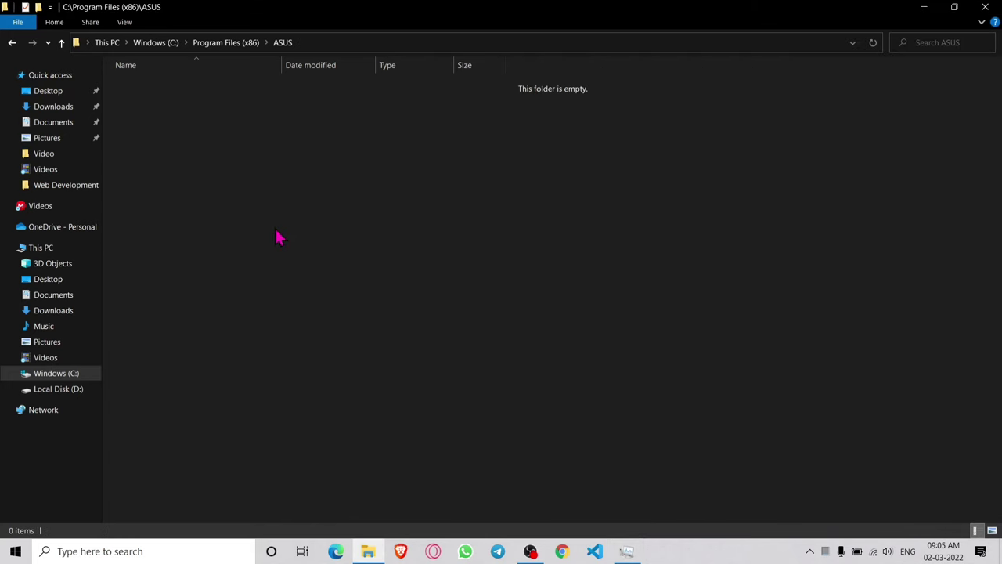
Go back to the root of the C: drive and show hidden items
{"action": "key", "text": "BackSpace"}
{"action": "key", "text": "BackSpace"}
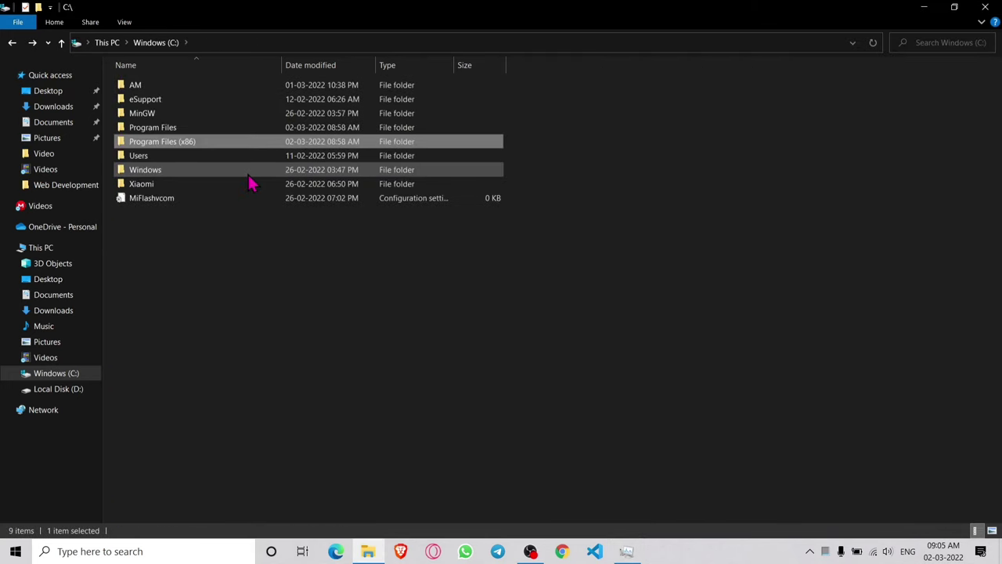
{"action": "left_click", "coordinate": [125, 22]}
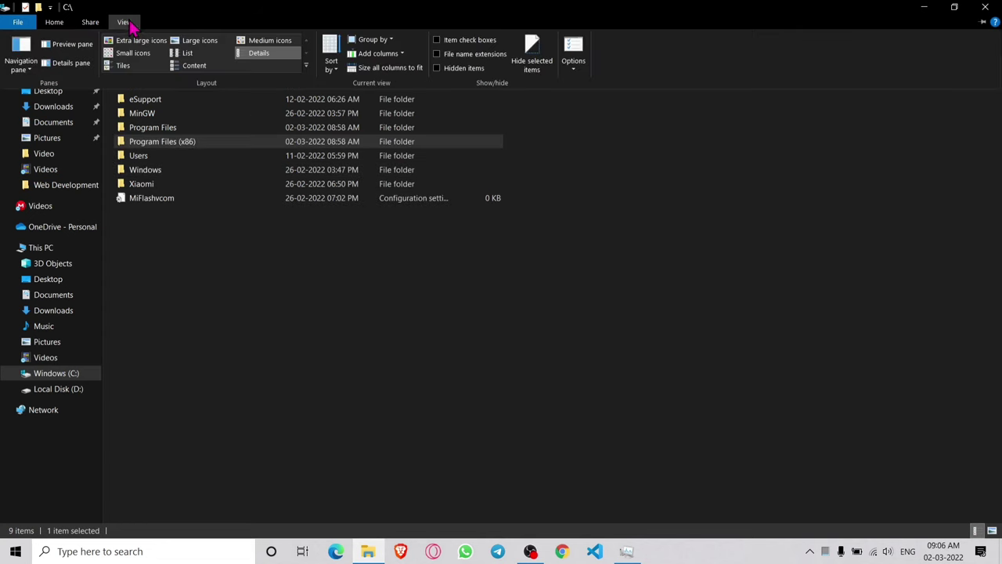
{"action": "left_click", "coordinate": [468, 68]}
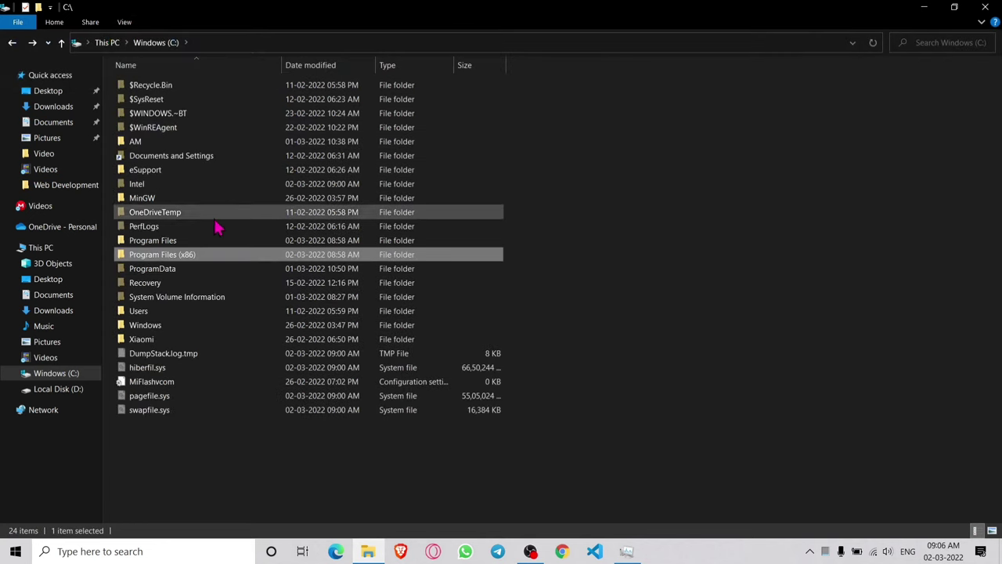
Open the ASUS folder inside ProgramData and delete all its files and folders
{"action": "double_click", "coordinate": [176, 270]}
{"action": "double_click", "coordinate": [178, 114]}
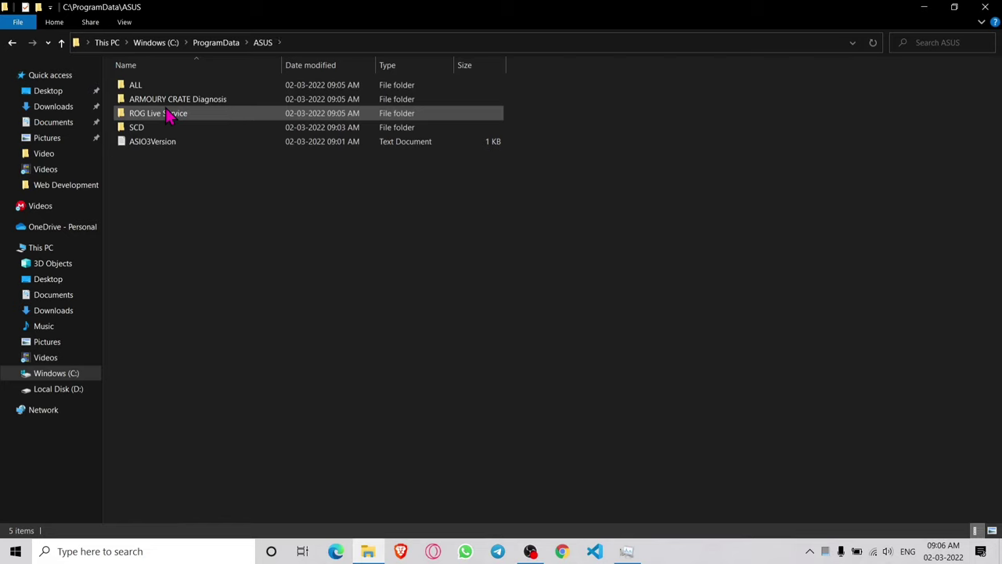
{"action": "left_click_drag", "start_coordinate": [179, 170], "coordinate": [205, 88]}
{"action": "right_click", "coordinate": [205, 89]}
{"action": "left_click", "coordinate": [118, 337]}
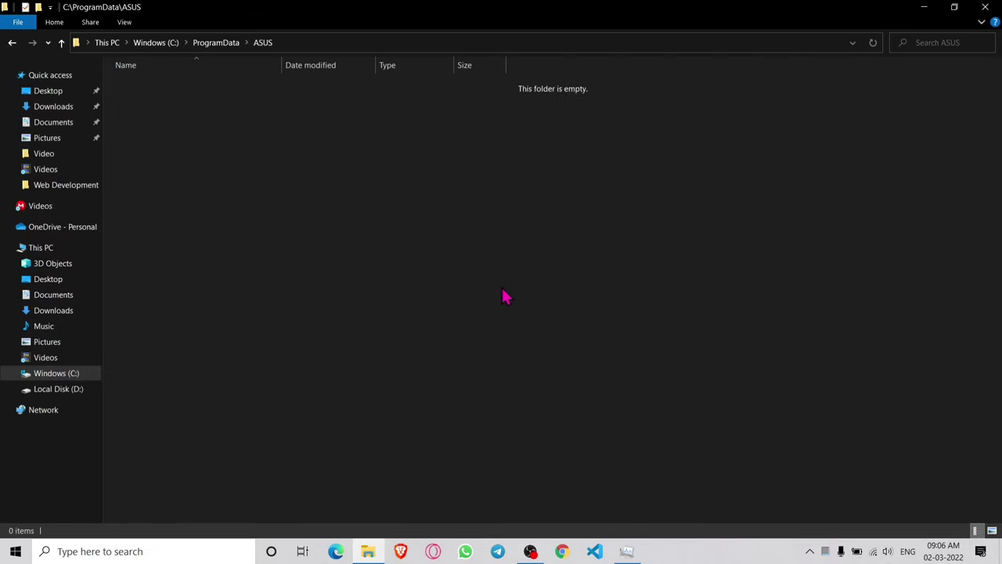
Install Armoury Crate with the installer from ArmouryCrateInstallTool in Downloads, Compressed, postpone launching it, and close Task Manager
{"action": "left_click", "coordinate": [48, 109]}
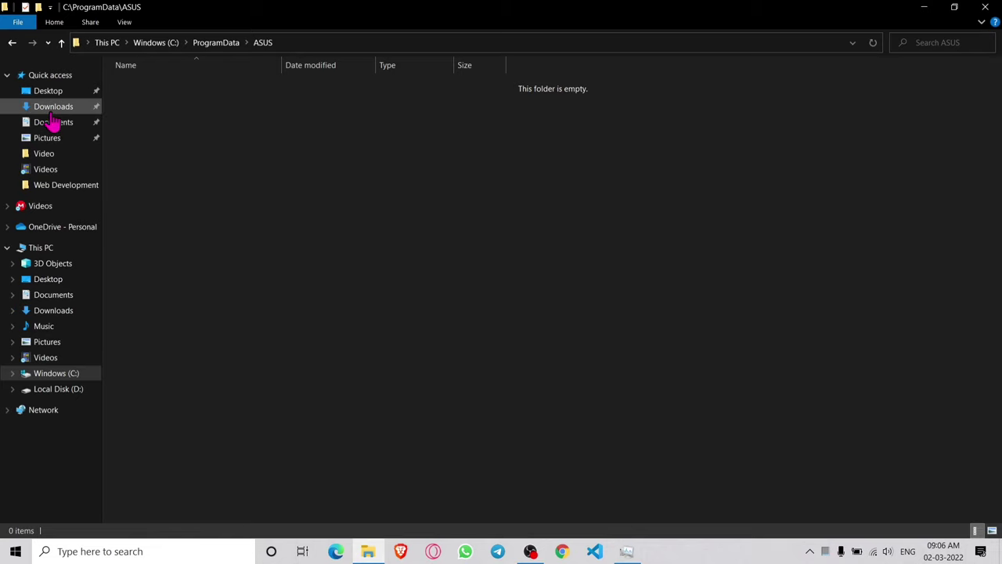
{"action": "double_click", "coordinate": [155, 114]}
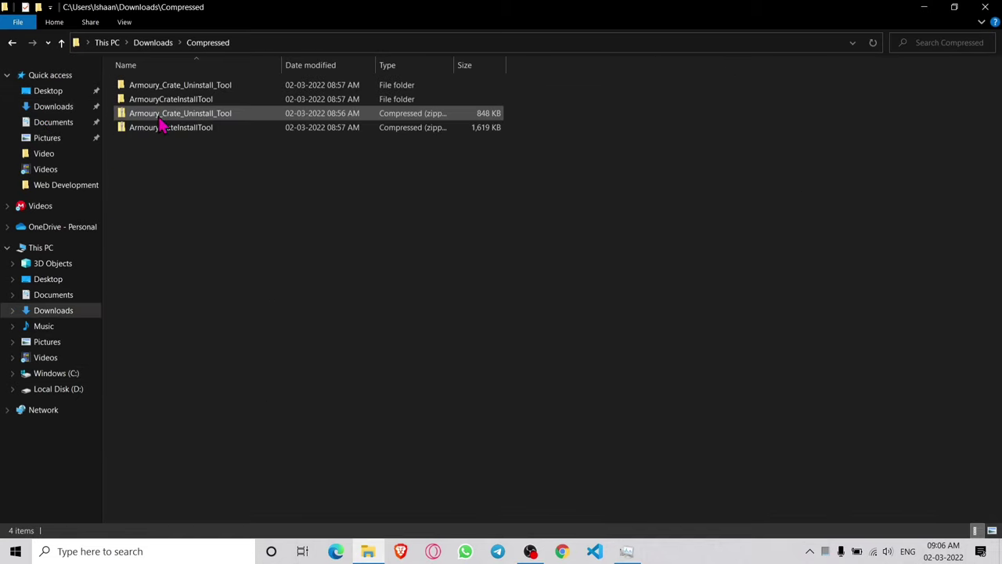
{"action": "double_click", "coordinate": [196, 102]}
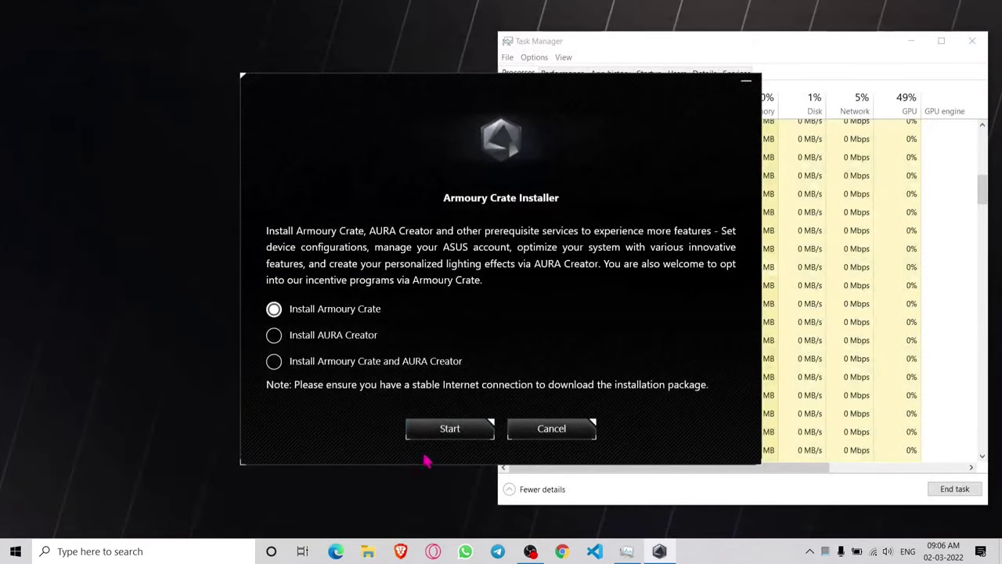
{"action": "left_click", "coordinate": [441, 433]}
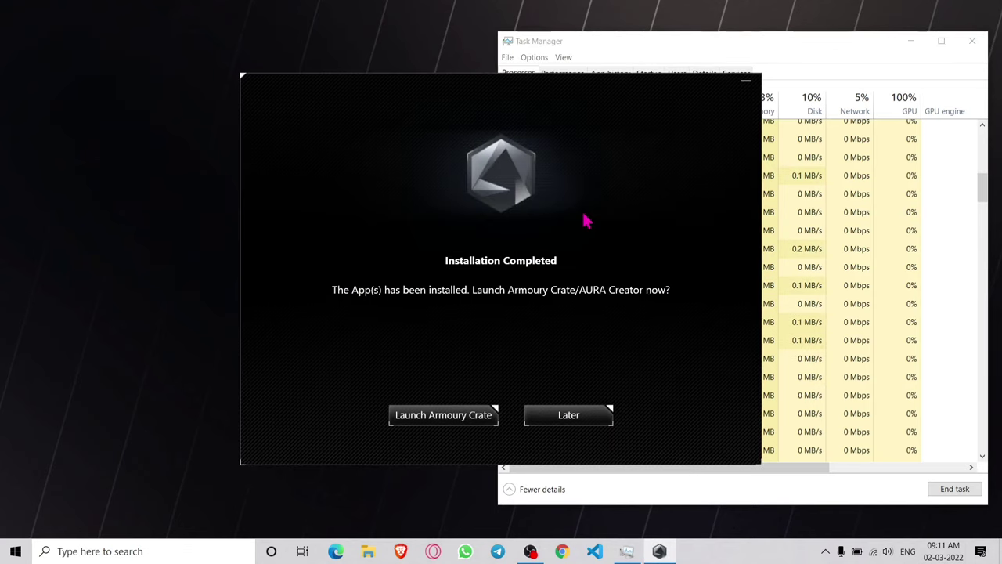
{"action": "left_click", "coordinate": [572, 423]}
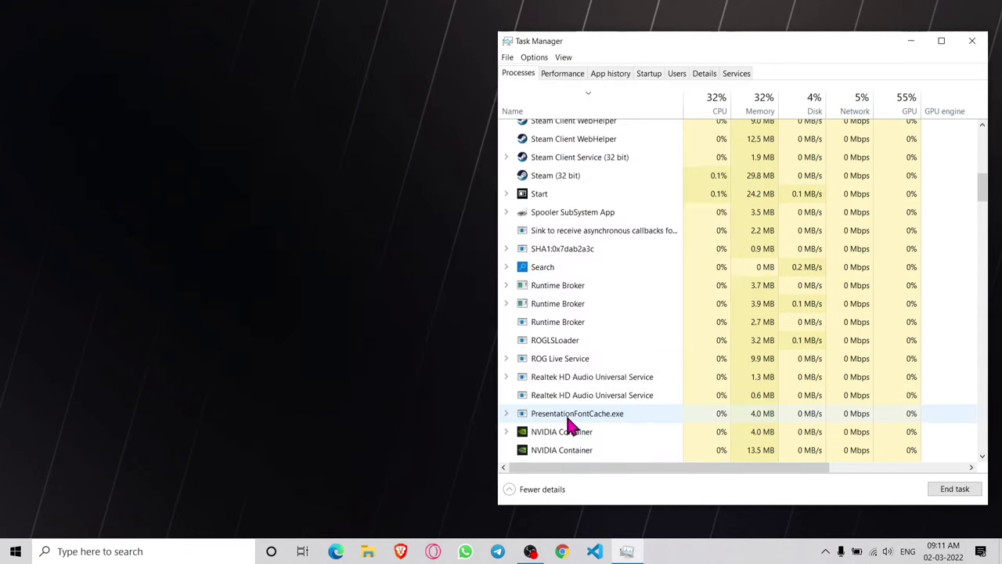
{"action": "left_click", "coordinate": [972, 41]}
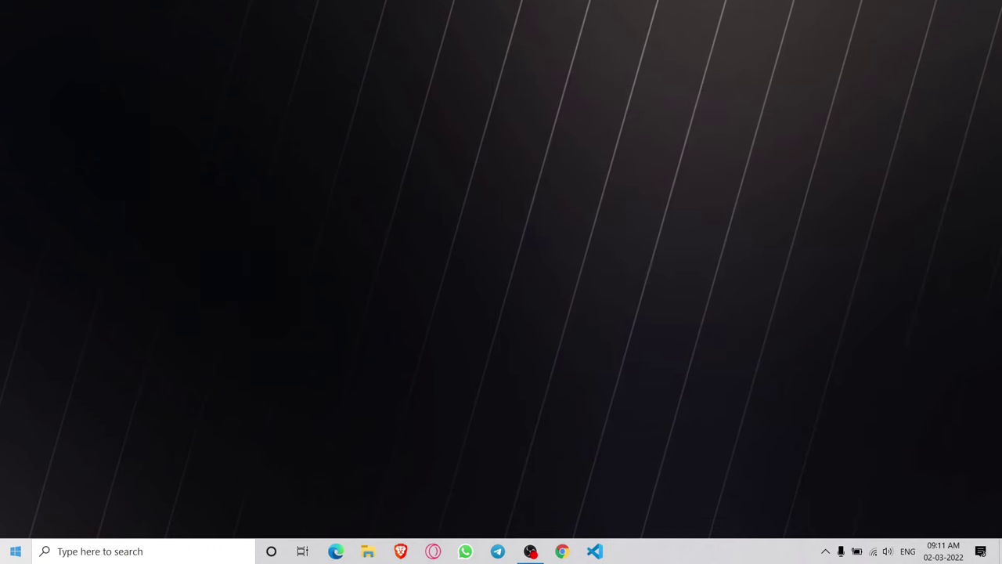
Enable all services in System Configuration and apply the change
{"action": "key", "text": "super"}
{"action": "type", "text": "msc"}
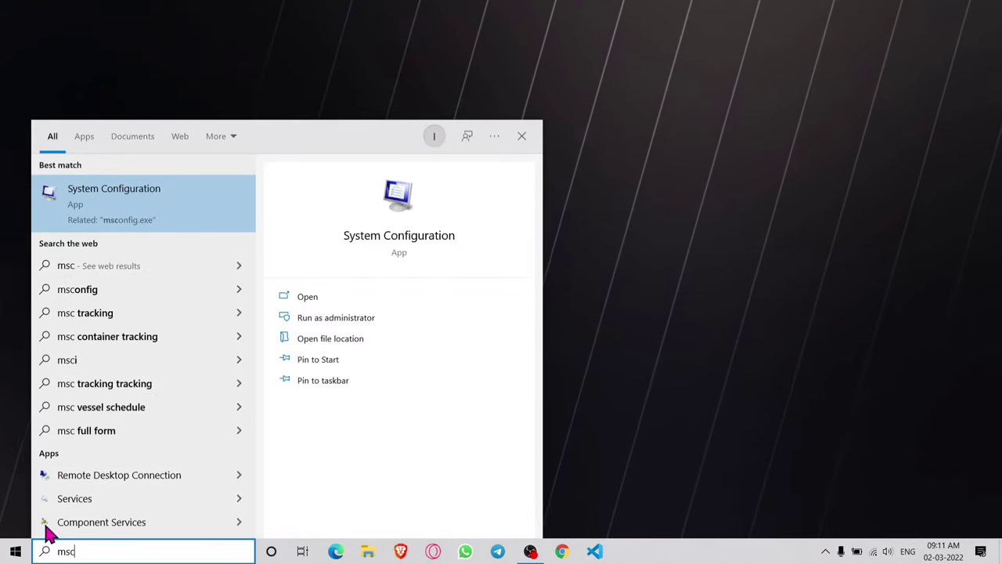
{"action": "key", "text": "Return"}
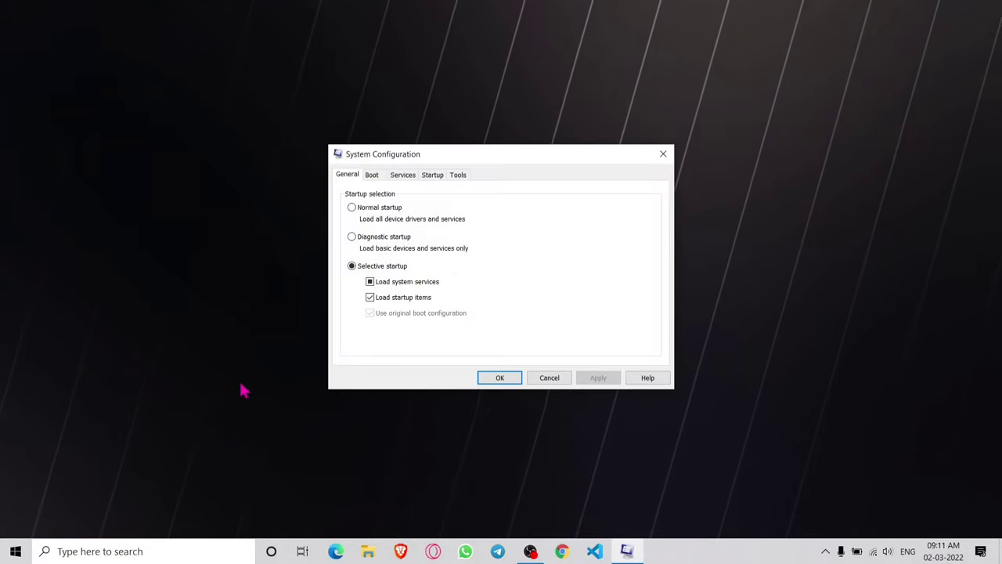
{"action": "left_click", "coordinate": [373, 176]}
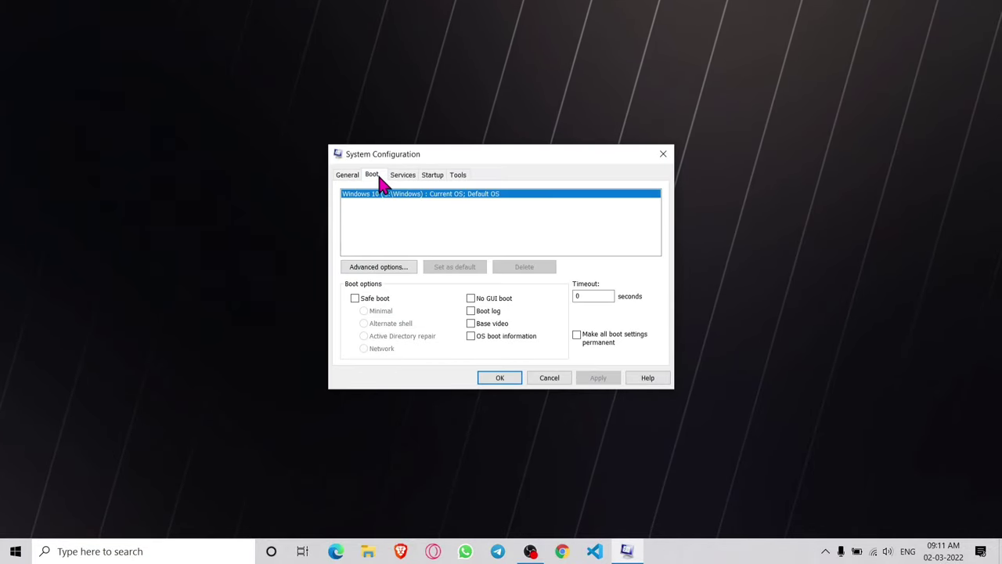
{"action": "left_click", "coordinate": [403, 180]}
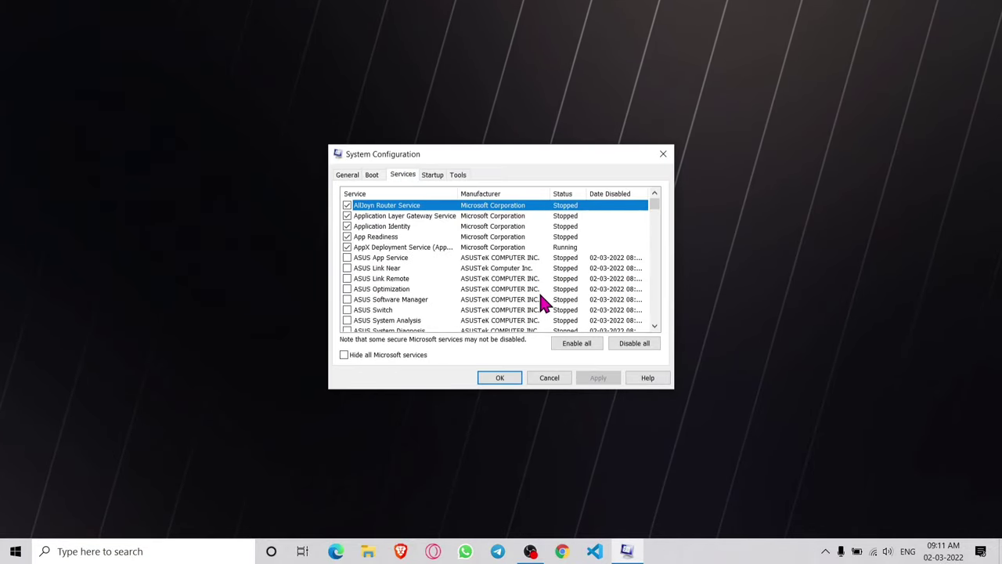
{"action": "left_click", "coordinate": [576, 349]}
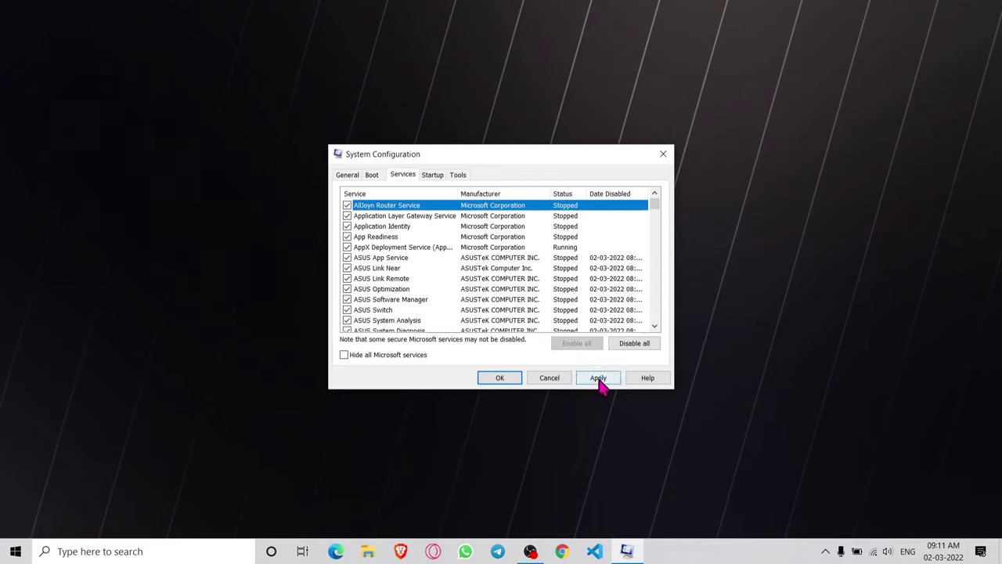
{"action": "left_click", "coordinate": [598, 379]}
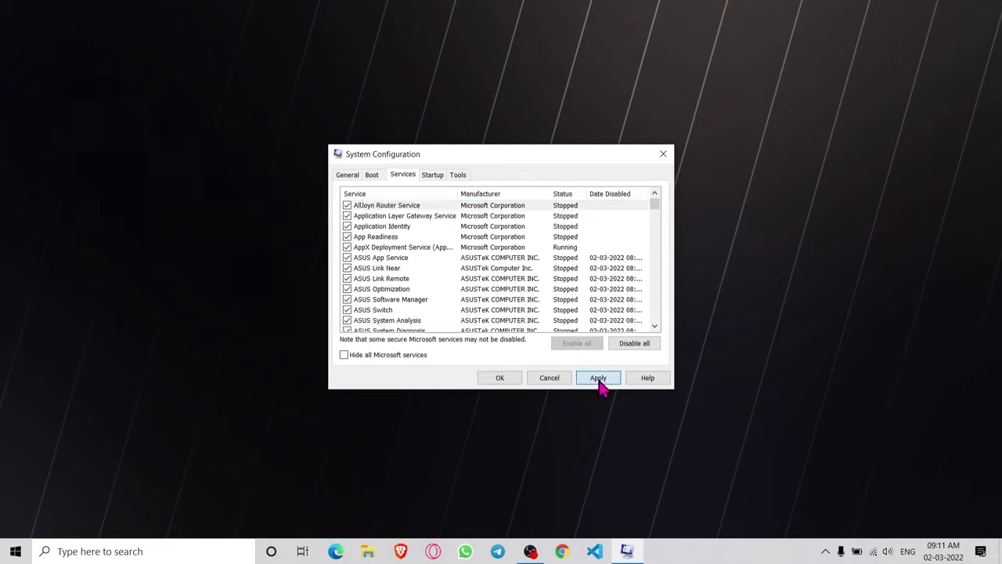
{"action": "left_click", "coordinate": [502, 382]}
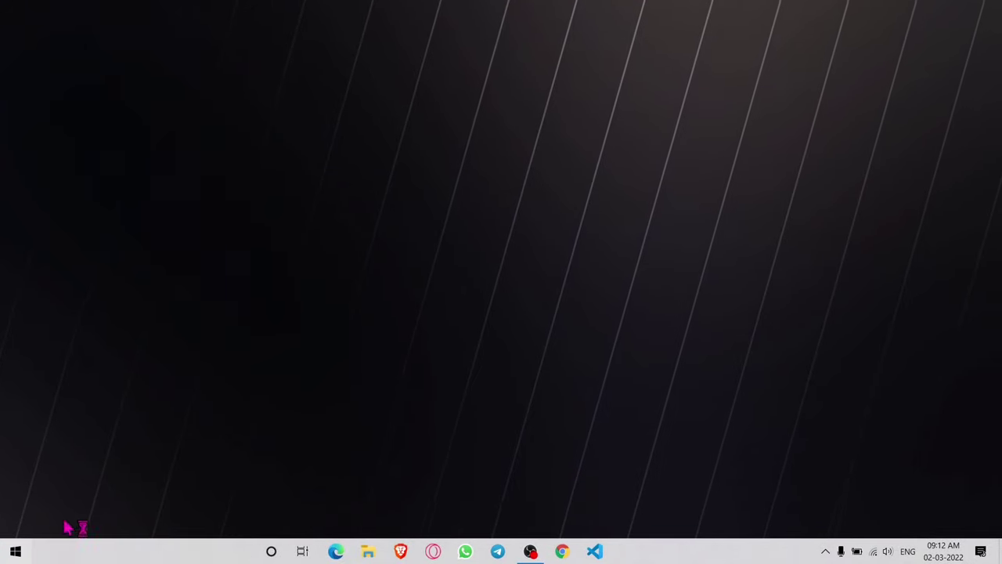
Launch Armoury Crate from the installed apps list
{"action": "key", "text": "super"}
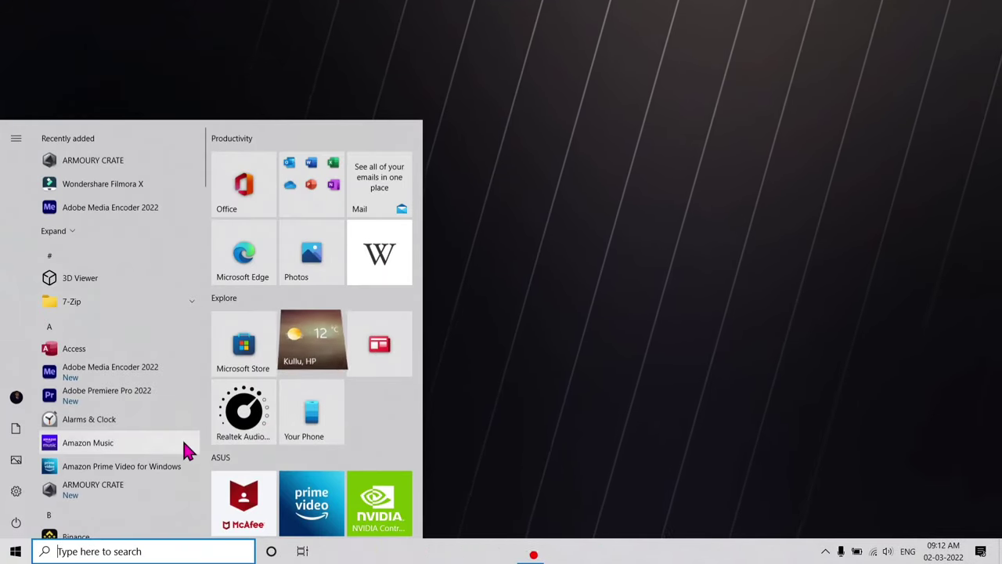
{"action": "scroll", "coordinate": [185, 444], "scroll_direction": "down", "scroll_amount": 1}
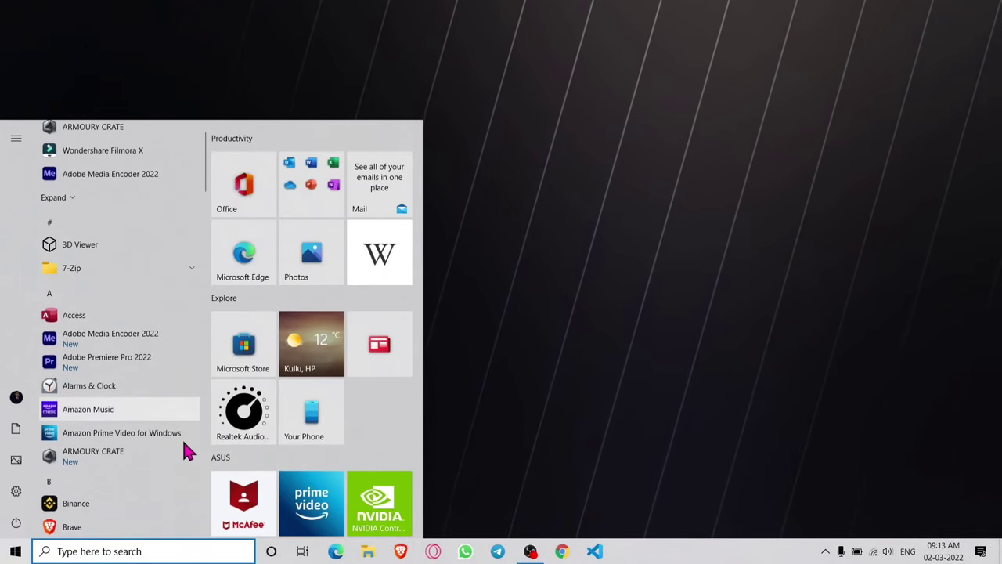
{"action": "left_click", "coordinate": [102, 462]}
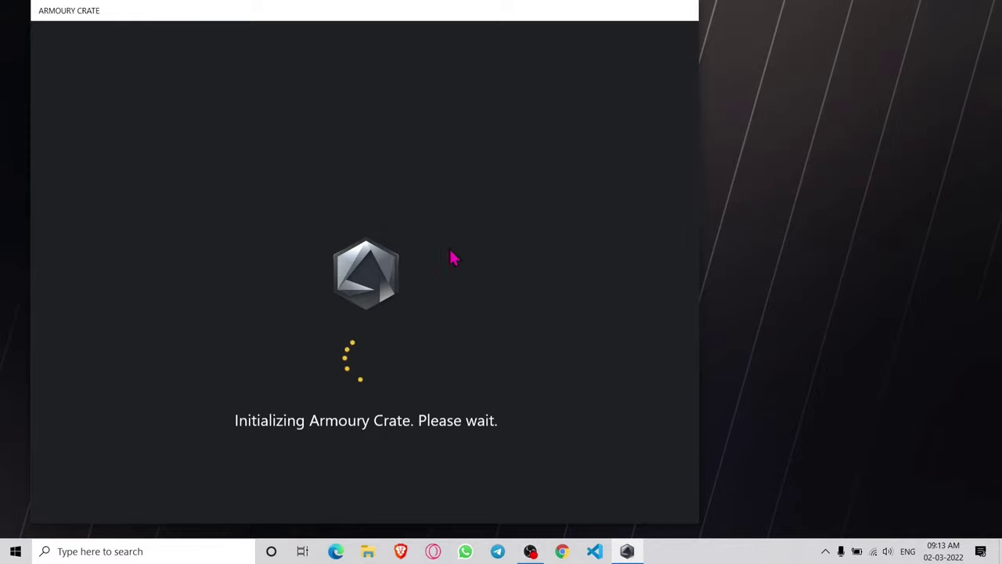
Maximize the Armoury Crate window, read to the end of the Privacy Policy and agree to it
{"action": "double_click", "coordinate": [660, 14]}
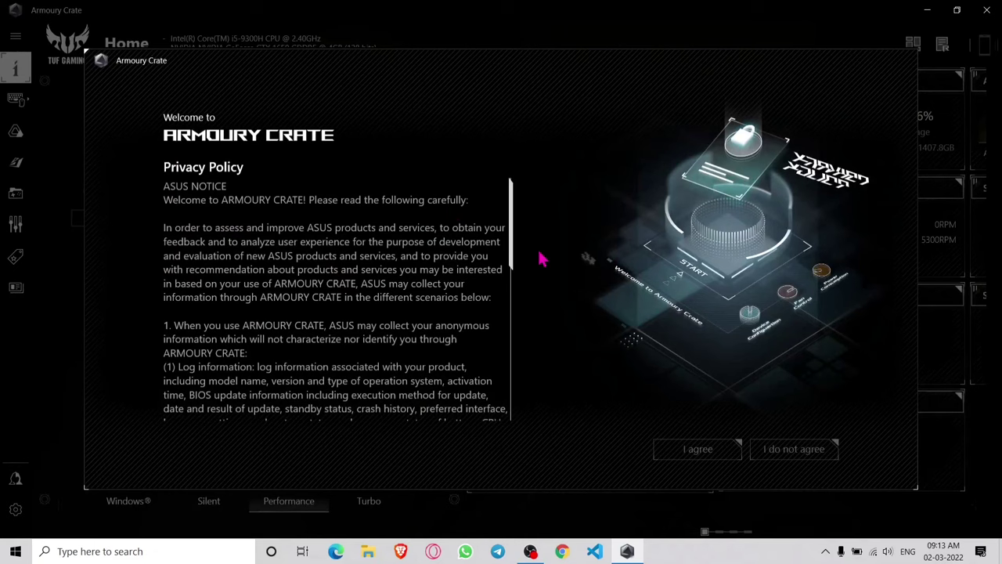
{"action": "left_click_drag", "start_coordinate": [513, 246], "coordinate": [503, 470]}
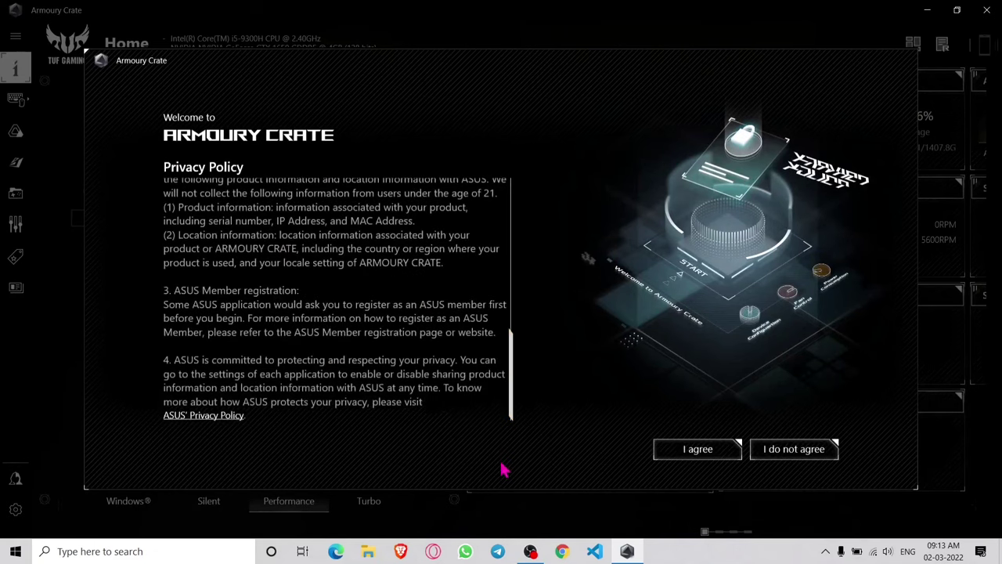
{"action": "left_click", "coordinate": [696, 459]}
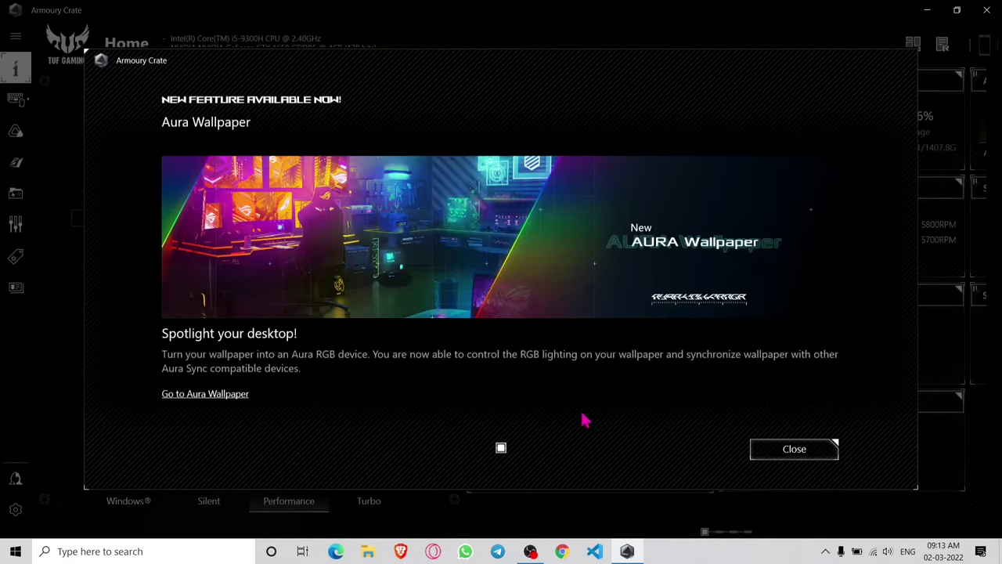
Close the Aura Wallpaper feature announcement and decline the ASUS account login, set to never show again
{"action": "left_click", "coordinate": [774, 450]}
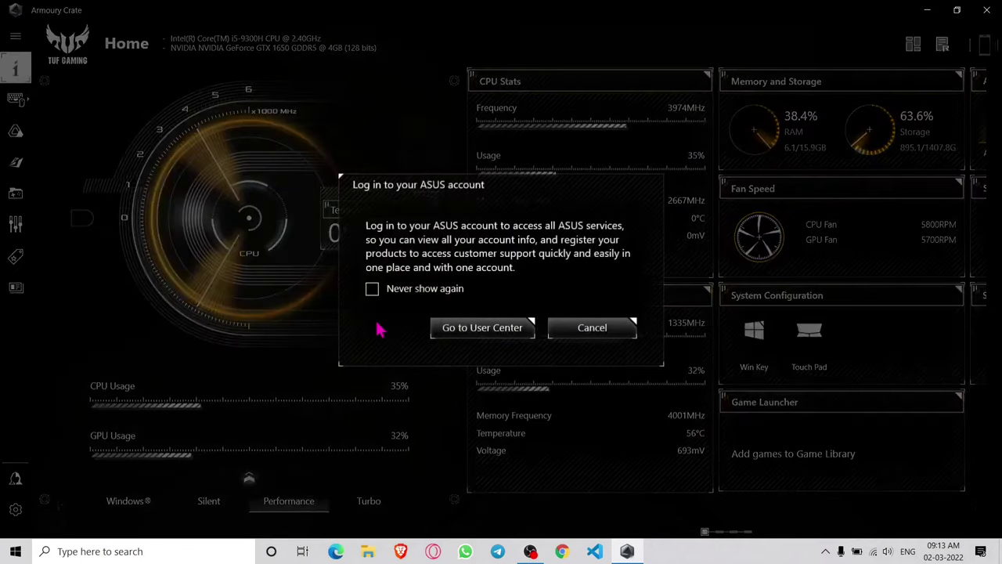
{"action": "left_click", "coordinate": [421, 294]}
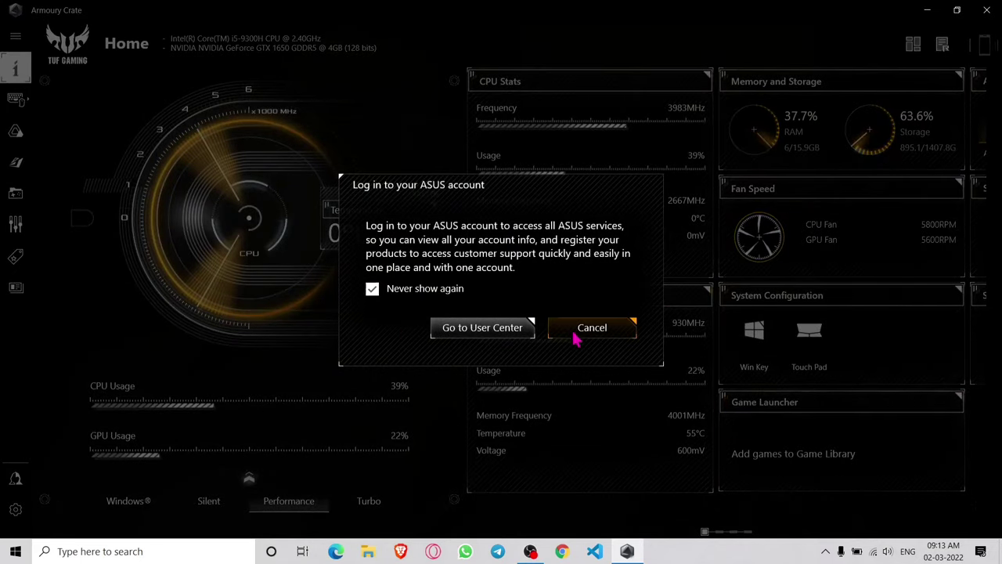
{"action": "left_click", "coordinate": [592, 338]}
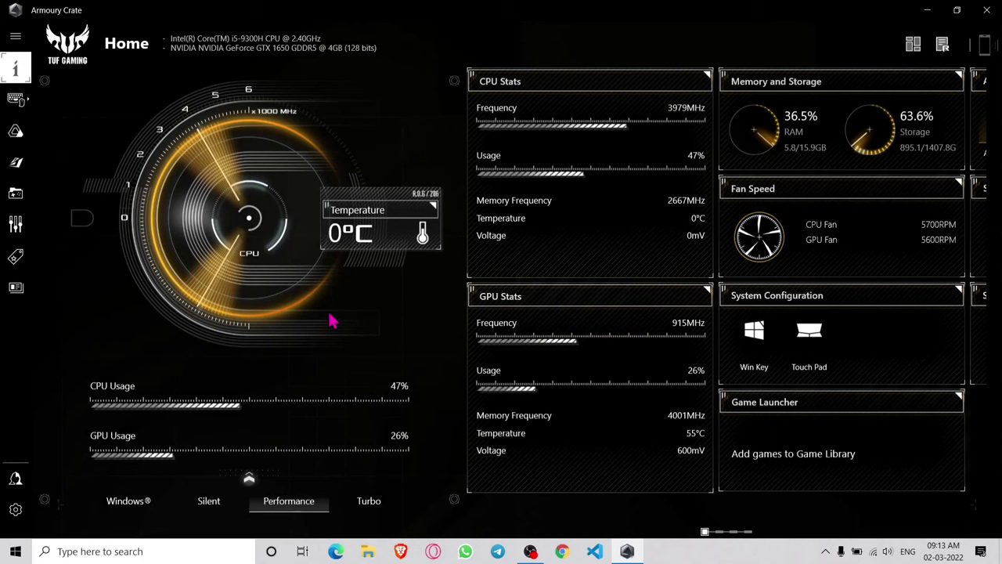
Switch the operating mode to Silent and set the system's basic lighting effect to Color Cycle after trying Breathing
{"action": "left_click", "coordinate": [210, 502]}
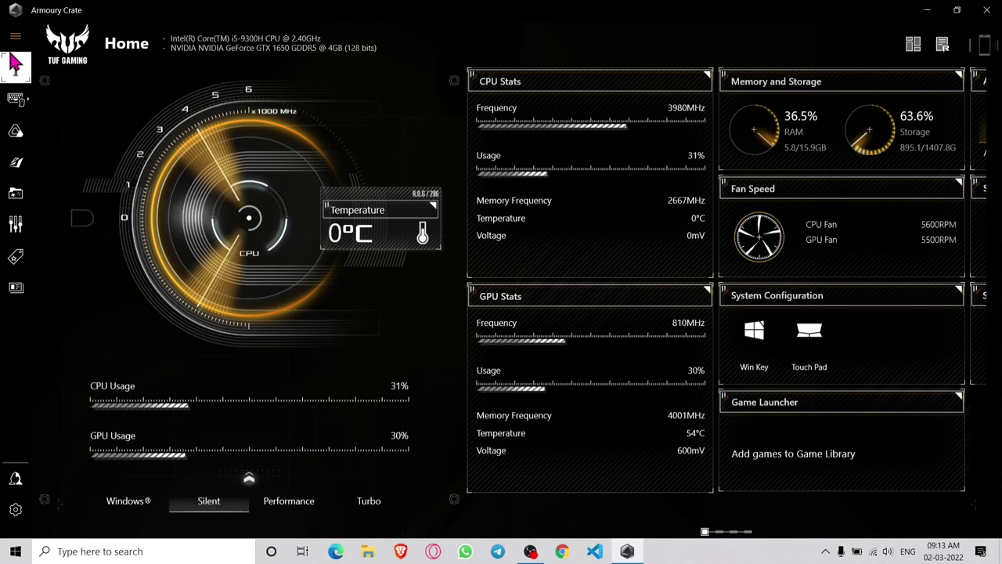
{"action": "mouse_move", "coordinate": [16, 100]}
{"action": "left_click", "coordinate": [49, 103]}
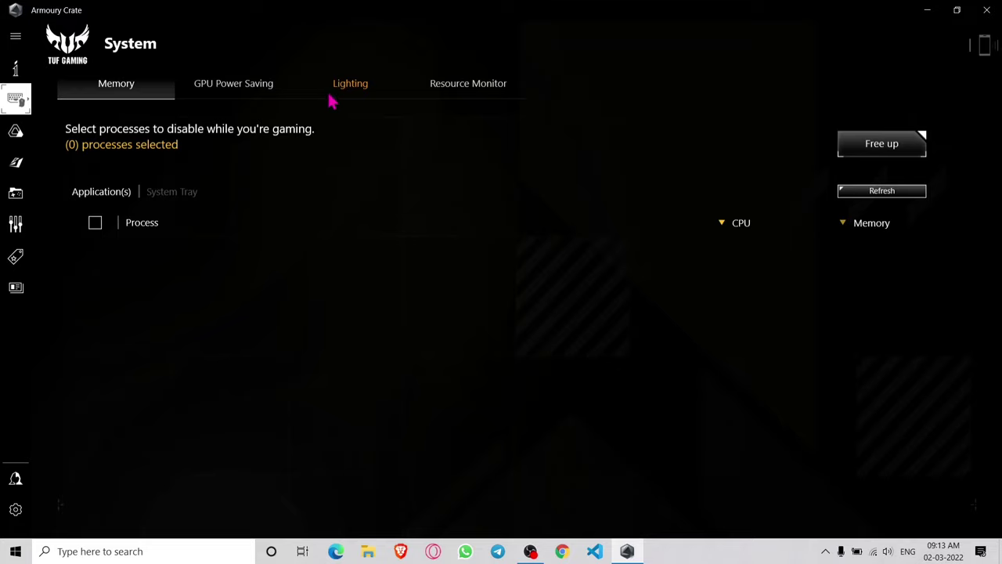
{"action": "left_click", "coordinate": [334, 94]}
{"action": "left_click", "coordinate": [206, 160]}
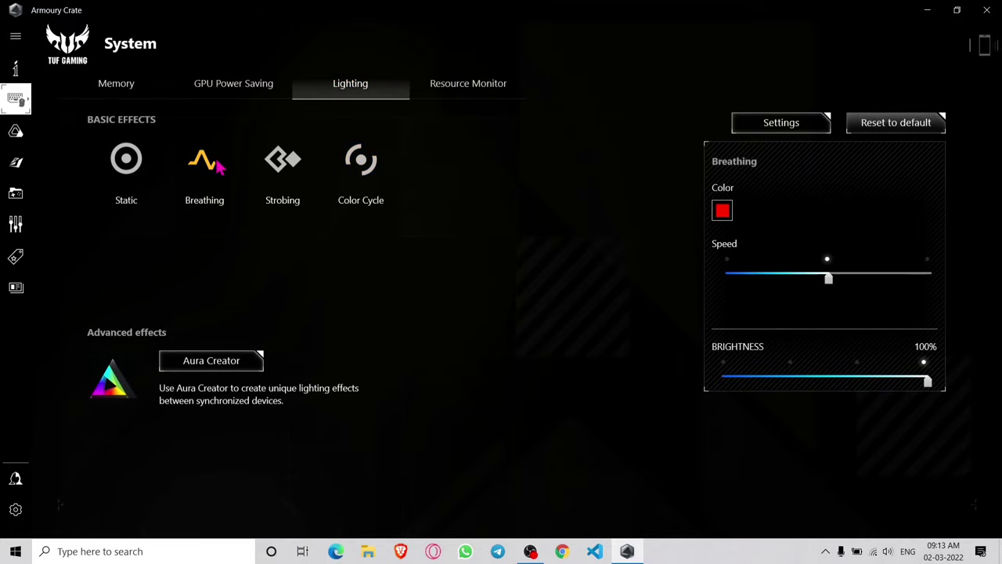
{"action": "left_click", "coordinate": [349, 182]}
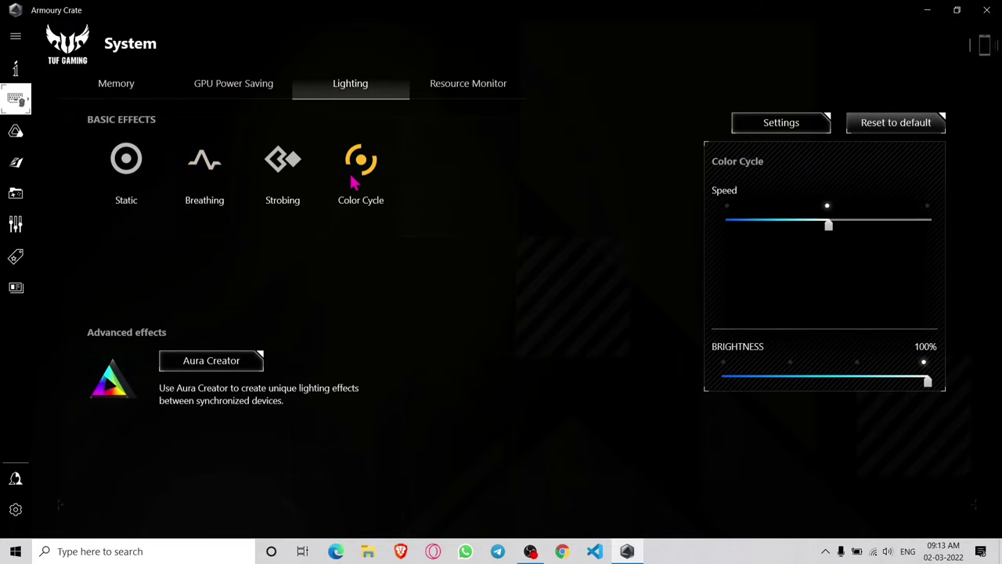
{"action": "left_click", "coordinate": [22, 133]}
{"action": "left_click", "coordinate": [26, 165]}
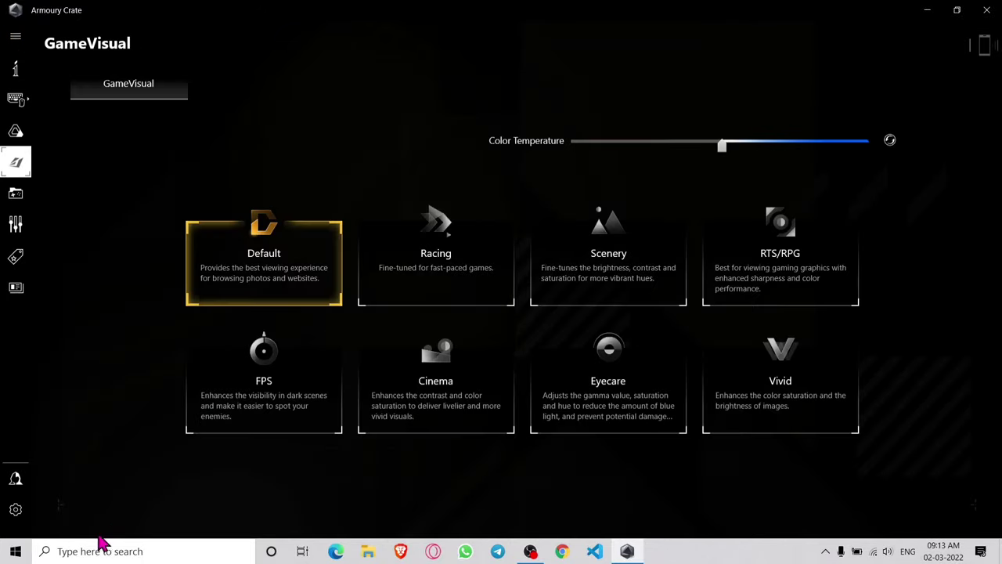
Check for Armoury Crate and device component updates in the settings' Update Center
{"action": "left_click", "coordinate": [16, 509]}
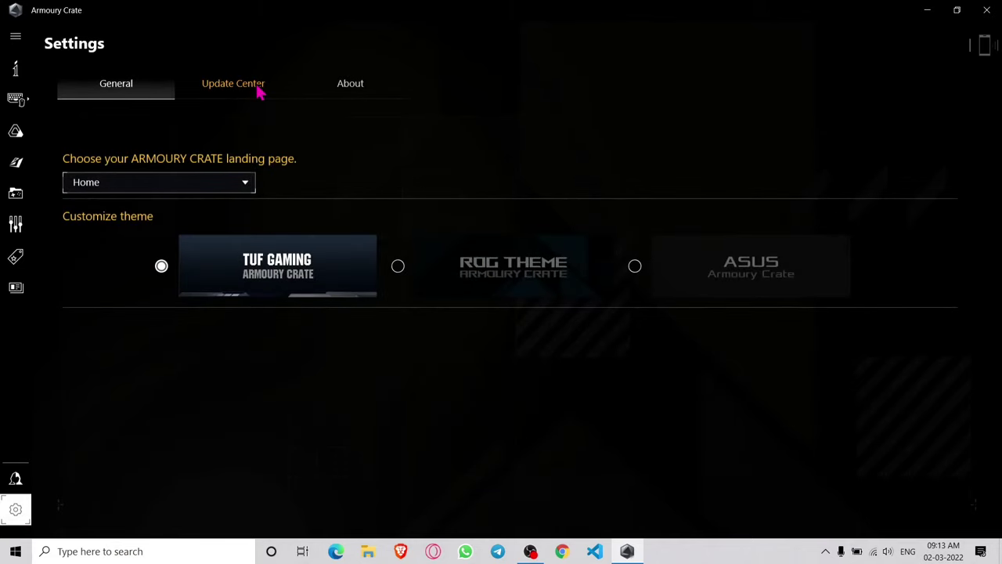
{"action": "left_click", "coordinate": [261, 93]}
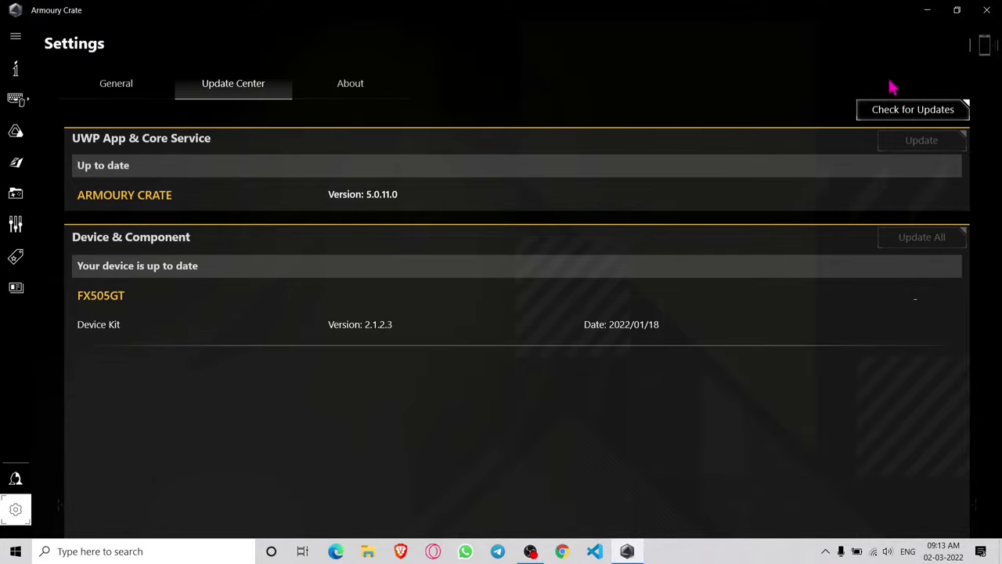
{"action": "left_click", "coordinate": [922, 114]}
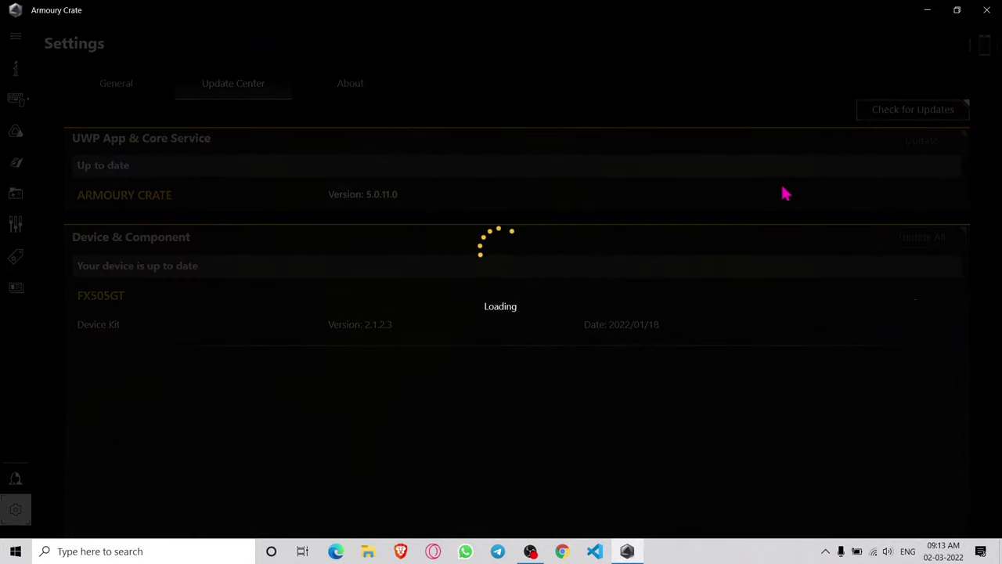